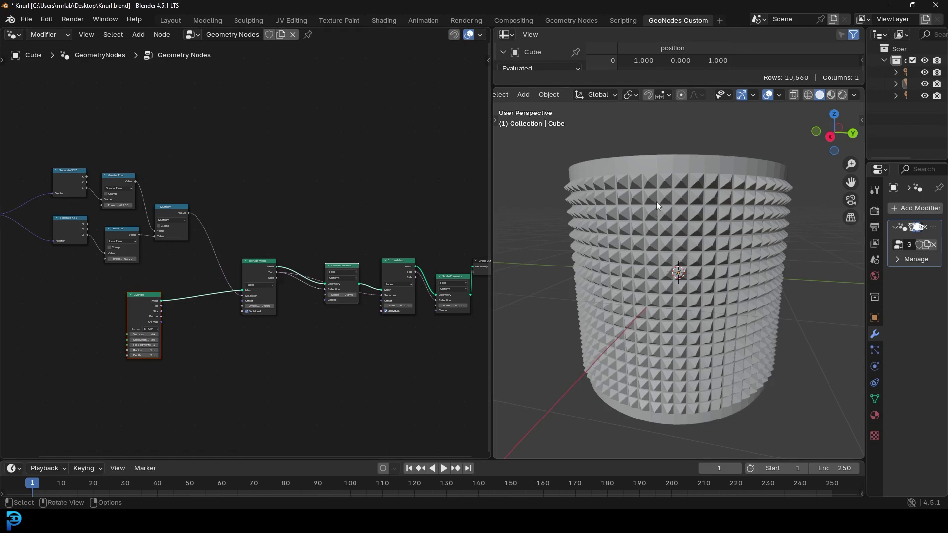
# Examine the finished knurled cylinder from several angles and the Extrude Mesh and Scale Elements nodes that build it.
pyautogui.moveTo(656, 202); pyautogui.dragTo(652, 244, button='middle')
pyautogui.moveTo(667, 302); pyautogui.dragTo(653, 268, button='middle')
pyautogui.scroll(3, 671, 217)
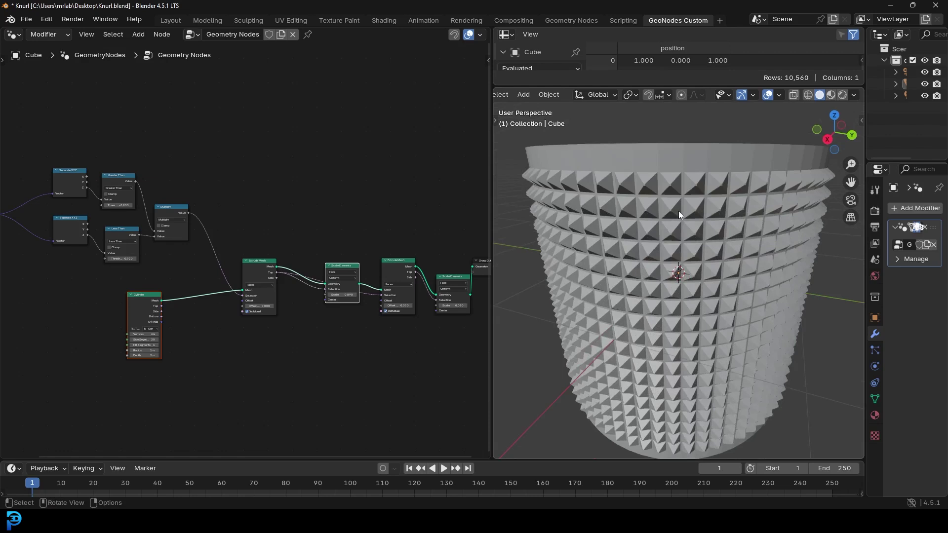
pyautogui.scroll(-4, 678, 211)
pyautogui.moveTo(608, 306); pyautogui.dragTo(642, 258, button='middle')
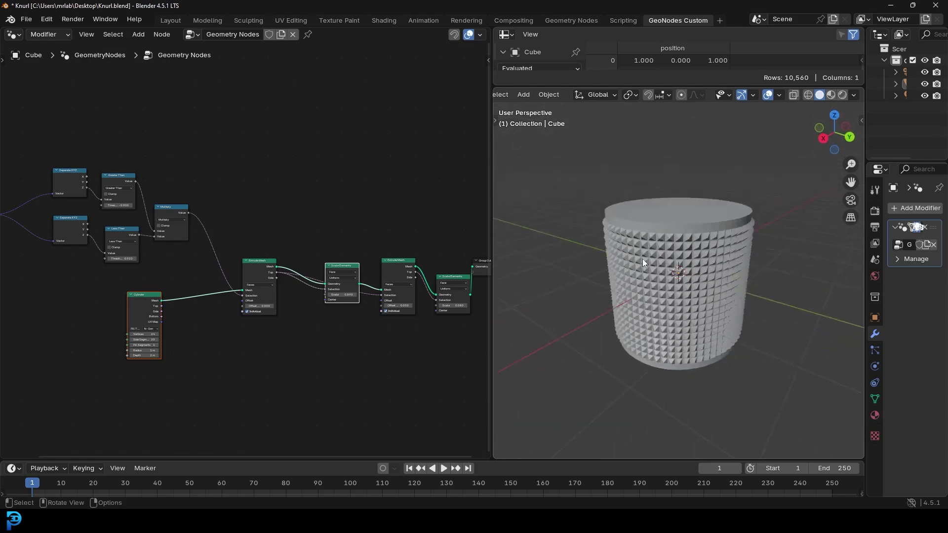
pyautogui.scroll(-4, 667, 263)
pyautogui.scroll(2, 698, 279)
pyautogui.scroll(2, 673, 250)
pyautogui.scroll(5, 242, 284)
pyautogui.scroll(4, 247, 286)
pyautogui.scroll(-5, 349, 302)
pyautogui.moveTo(353, 329); pyautogui.dragTo(296, 297, button='middle')
pyautogui.scroll(5, 379, 311)
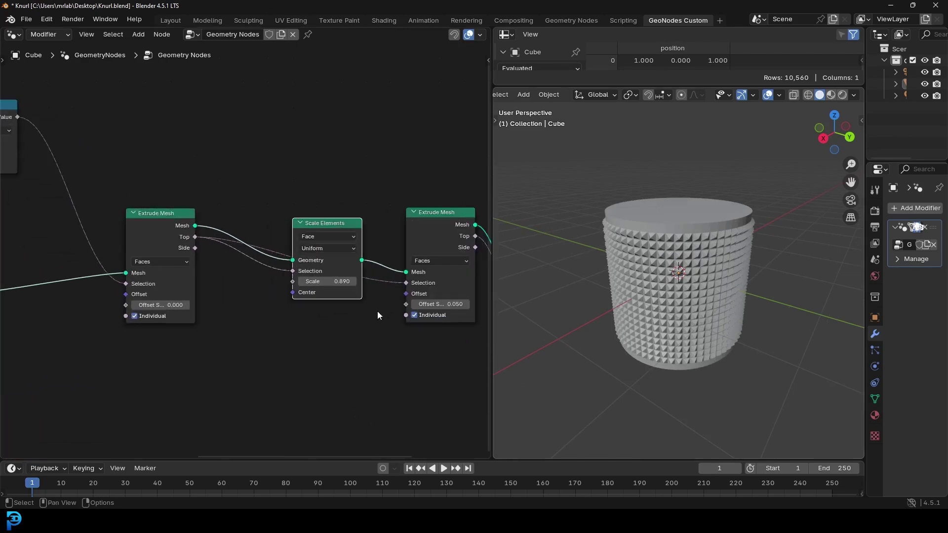
pyautogui.scroll(-3, 377, 311)
pyautogui.scroll(3, 352, 307)
pyautogui.scroll(2, 422, 309)
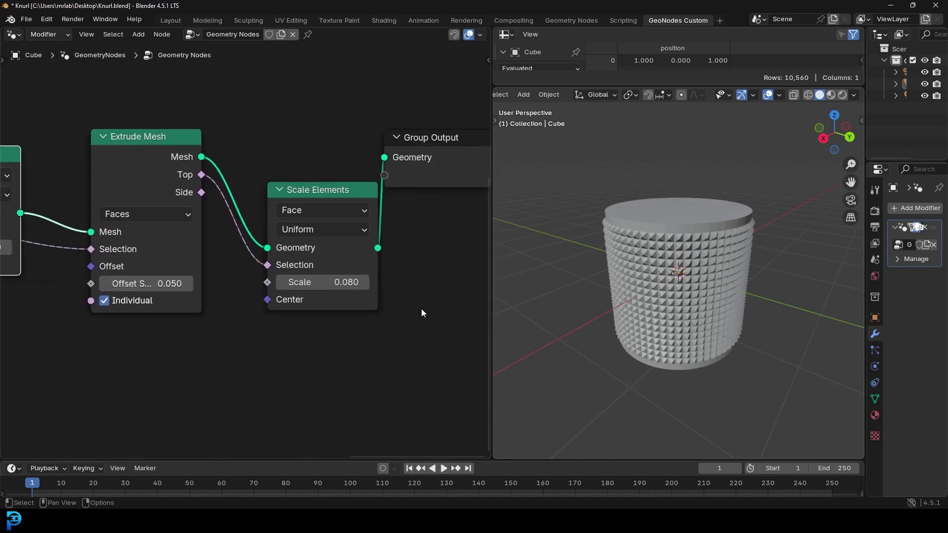
pyautogui.scroll(2, 674, 242)
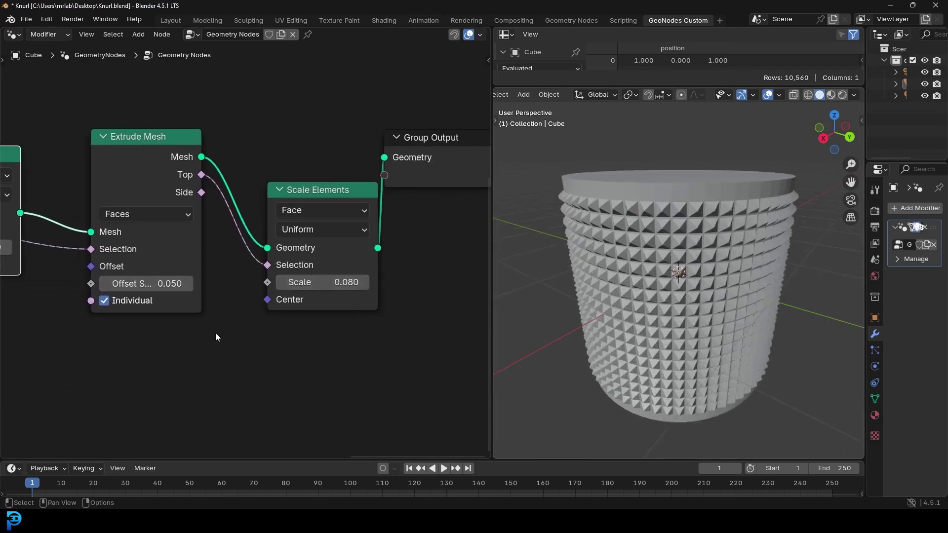
# Try adjusting the offset scale of the second Extrude Mesh node, which sets the height of the knurl spikes.
pyautogui.moveTo(216, 333); pyautogui.dragTo(359, 331, button='middle')
pyautogui.doubleClick(286, 284)
pyautogui.press('Escape')
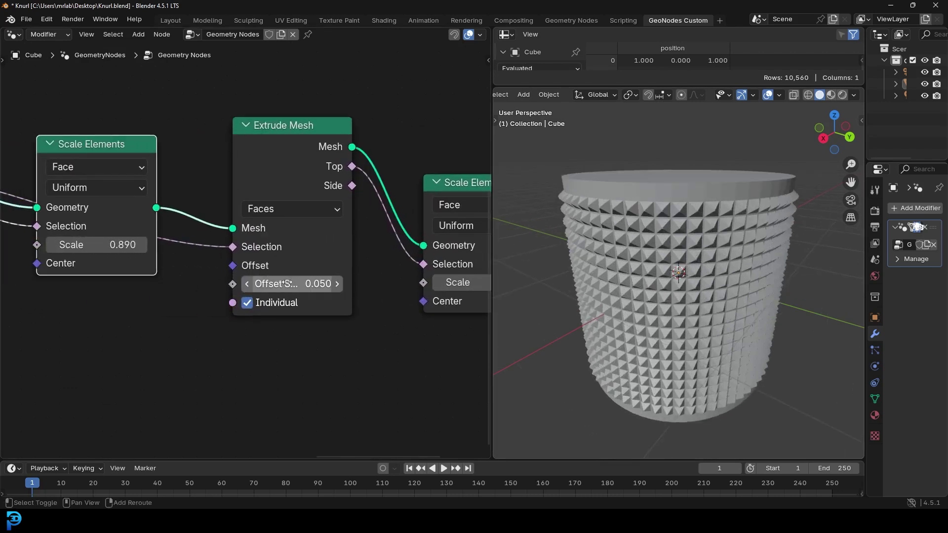
pyautogui.doubleClick(282, 288)
pyautogui.press('Return')
pyautogui.moveTo(289, 287)
pyautogui.mouseDown()
pyautogui.moveTo(338, 288)
pyautogui.moveTo(289, 288)
pyautogui.mouseUp()
# Try 120 vertices on the finished knurl's Cylinder node, and undo the change.
pyautogui.scroll(-13, 138, 340)
pyautogui.moveTo(125, 329); pyautogui.dragTo(370, 333, button='middle')
pyautogui.scroll(7, 123, 228)
pyautogui.moveTo(112, 237); pyautogui.dragTo(192, 177, button='middle')
pyautogui.scroll(3, 227, 308)
pyautogui.doubleClick(233, 287)
pyautogui.write('120')
pyautogui.press('Return')
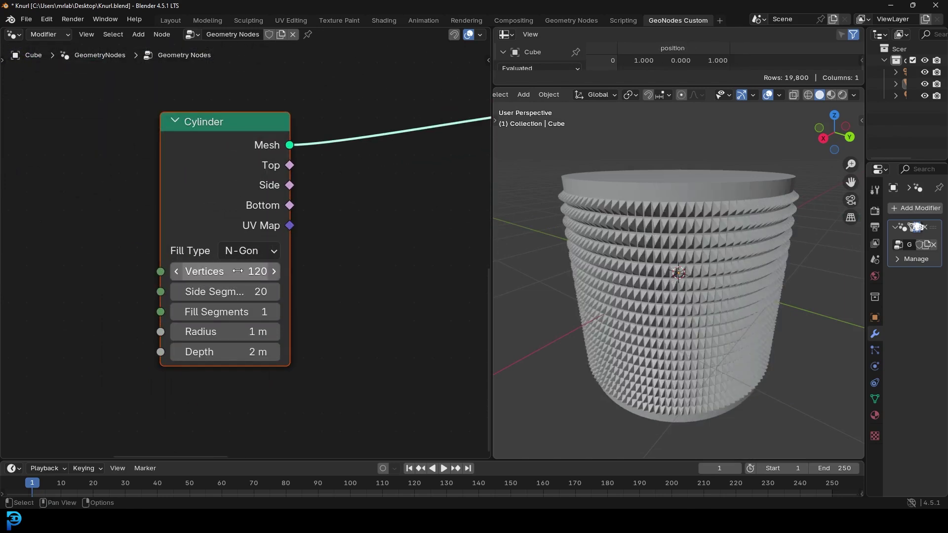
pyautogui.doubleClick(238, 290)
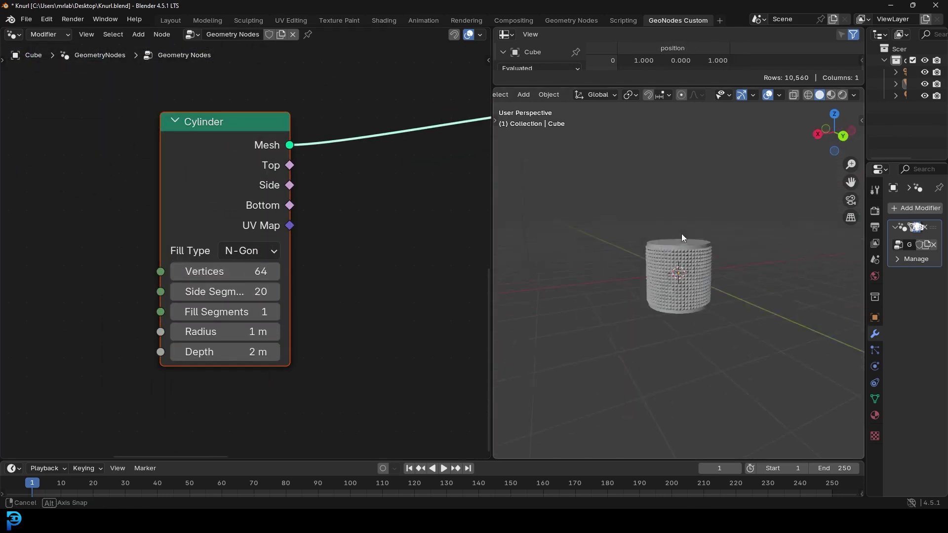
pyautogui.scroll(4, 717, 233)
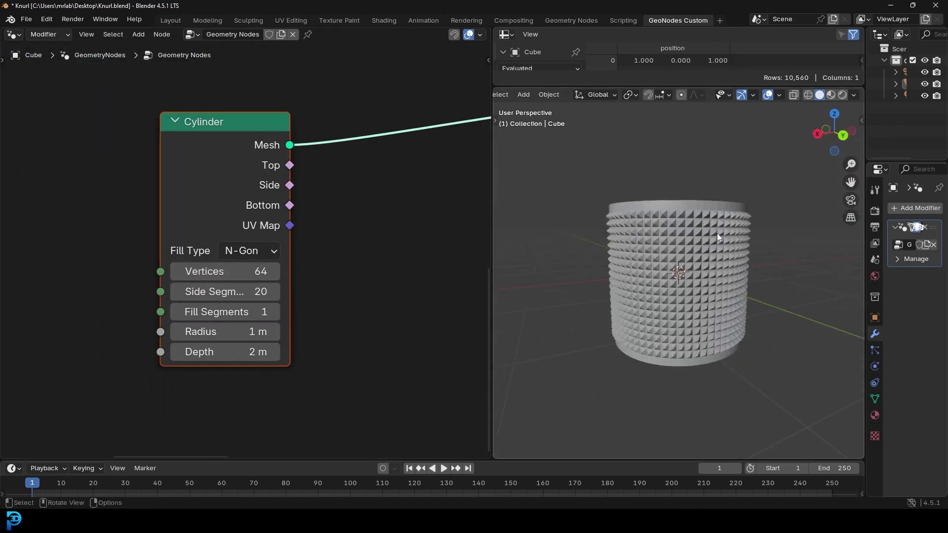
# Review the full node network, from the Position, Separate XYZ and math nodes through the extrude and scale chain.
pyautogui.scroll(-7, 239, 221)
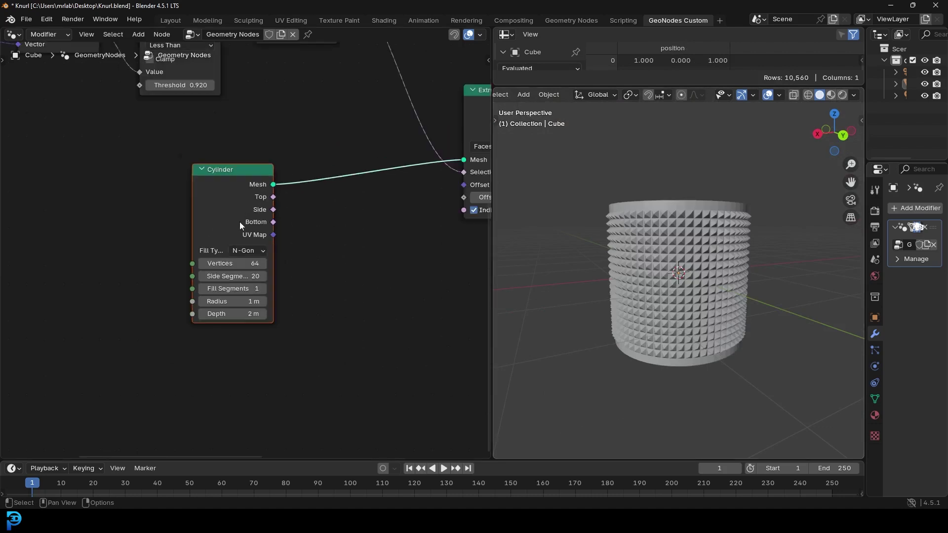
pyautogui.scroll(4, 343, 257)
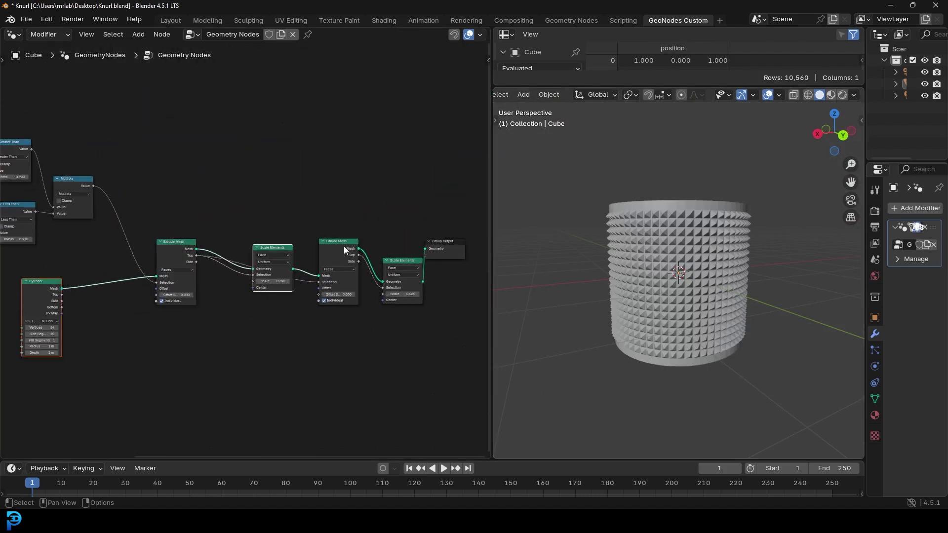
pyautogui.scroll(-4, 277, 301)
pyautogui.moveTo(257, 319); pyautogui.dragTo(308, 308, button='middle')
pyautogui.scroll(6, 274, 316)
pyautogui.moveTo(168, 349); pyautogui.dragTo(554, 256)
pyautogui.scroll(-3, 364, 303)
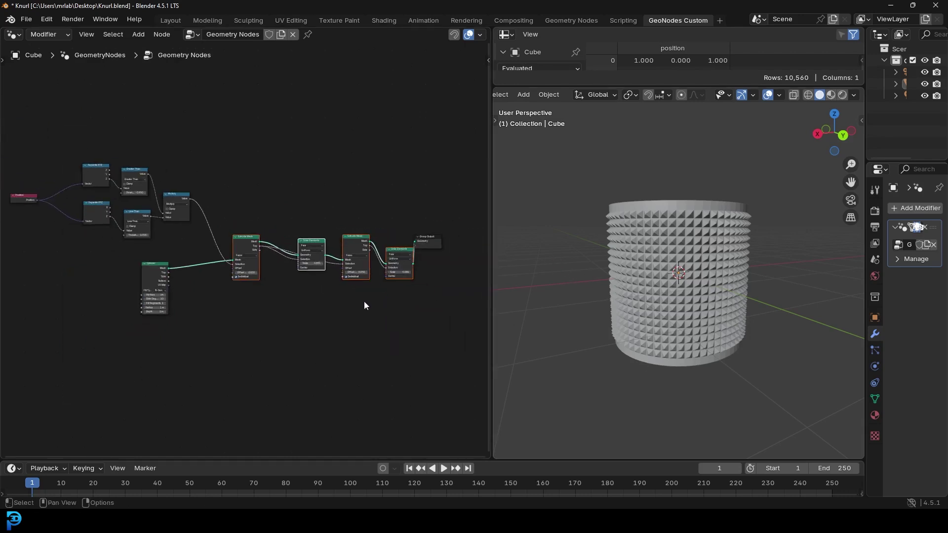
pyautogui.scroll(5, 239, 247)
pyautogui.moveTo(188, 186); pyautogui.dragTo(164, 161, button='middle')
pyautogui.scroll(4, 163, 161)
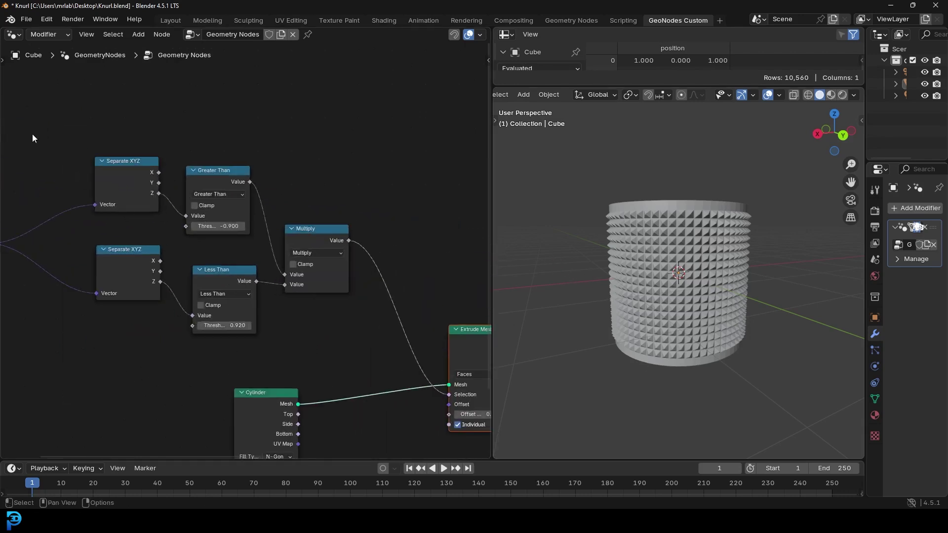
pyautogui.scroll(3, 699, 213)
pyautogui.scroll(-2, 684, 190)
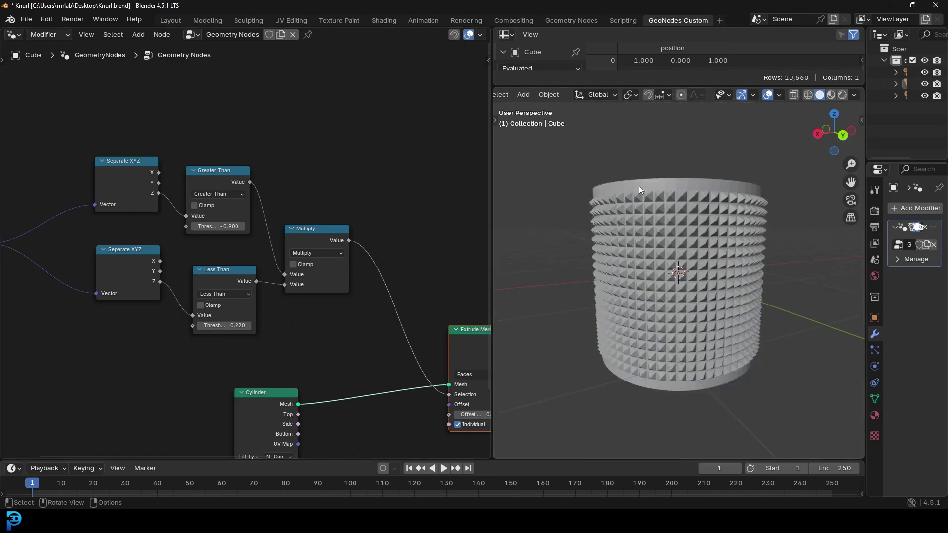
pyautogui.scroll(-3, 292, 241)
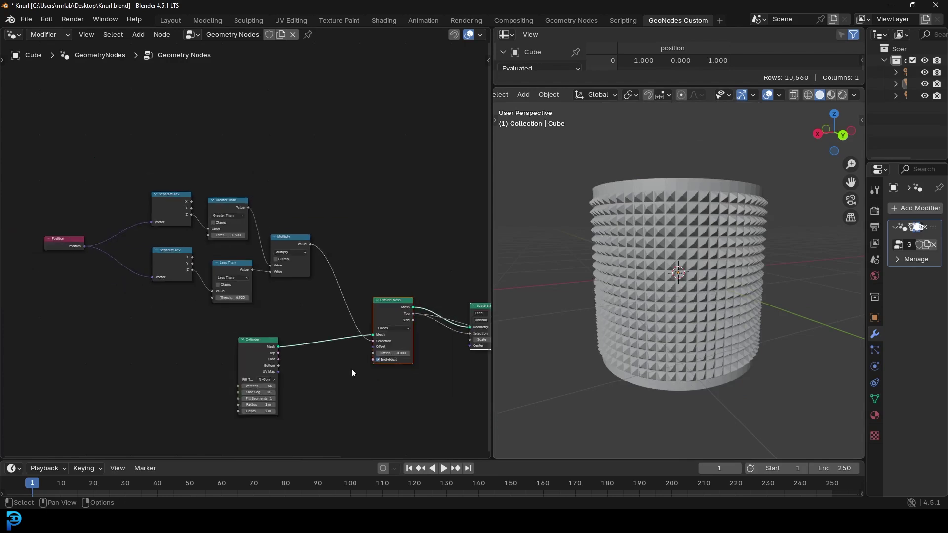
pyautogui.moveTo(351, 368); pyautogui.dragTo(203, 355, button='middle')
pyautogui.moveTo(671, 230)
pyautogui.mouseDown(button='middle')
pyautogui.moveTo(681, 273)
pyautogui.moveTo(731, 217)
pyautogui.moveTo(679, 221)
pyautogui.moveTo(721, 204)
pyautogui.moveTo(689, 256)
pyautogui.moveTo(664, 240)
pyautogui.moveTo(667, 262)
pyautogui.moveTo(626, 261)
pyautogui.moveTo(568, 195)
pyautogui.moveTo(660, 241)
pyautogui.mouseUp(button='middle')
pyautogui.scroll(3, 721, 204)
pyautogui.scroll(-5, 705, 223)
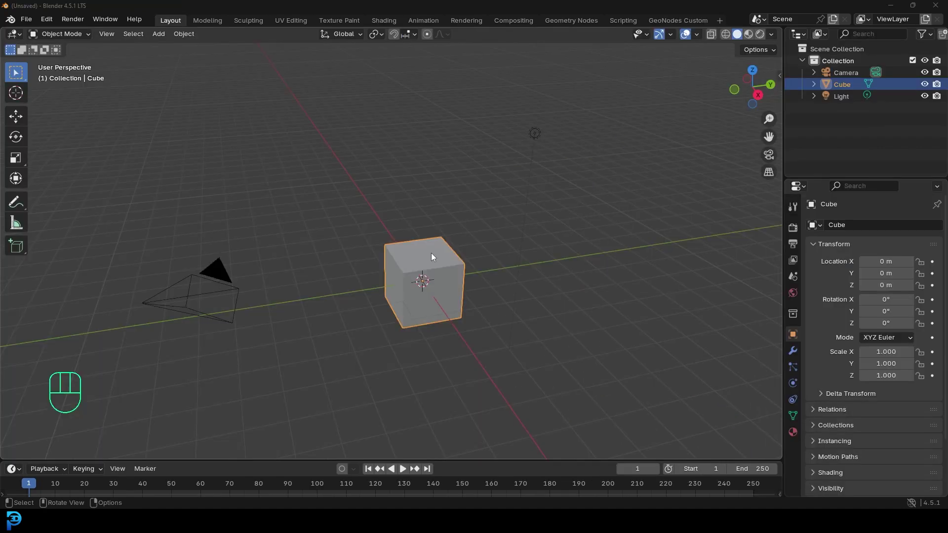
# Switch to the GeoNodes Custom workspace and create a new geometry node group on the default cube.
pyautogui.click(440, 265)
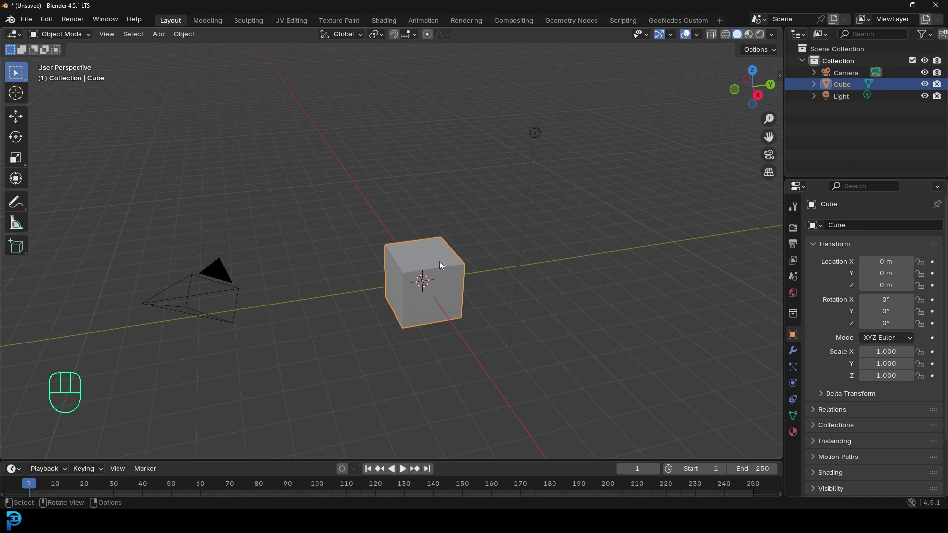
pyautogui.click(674, 20)
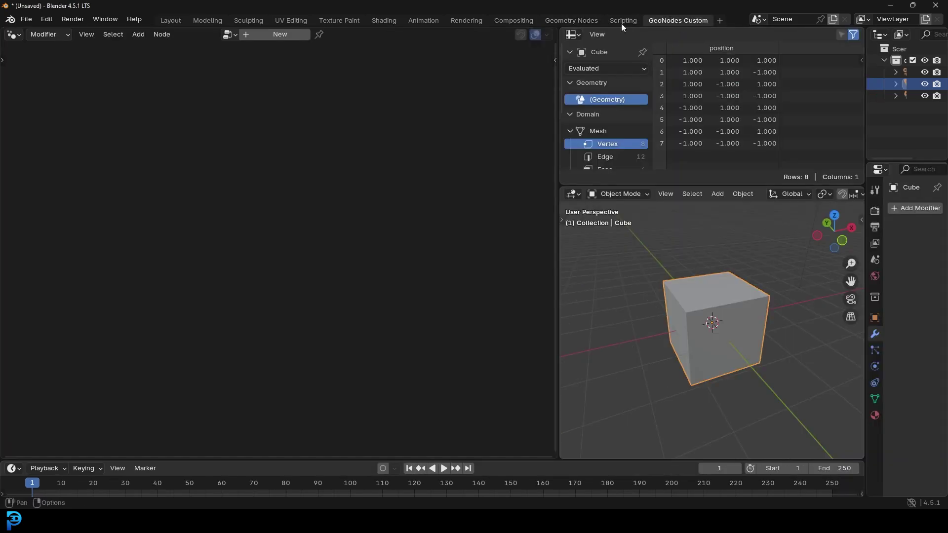
pyautogui.click(566, 20)
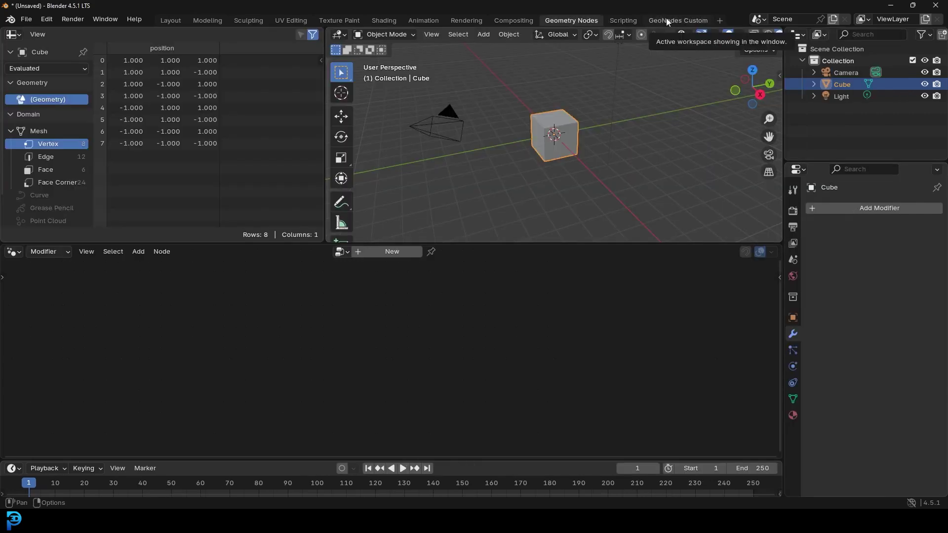
pyautogui.click(692, 20)
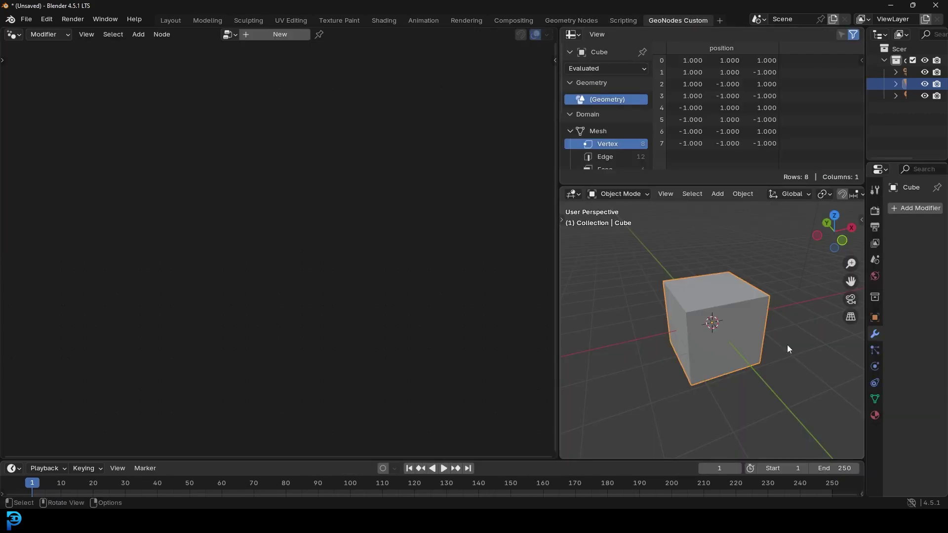
pyautogui.moveTo(727, 301); pyautogui.dragTo(745, 313, button='middle')
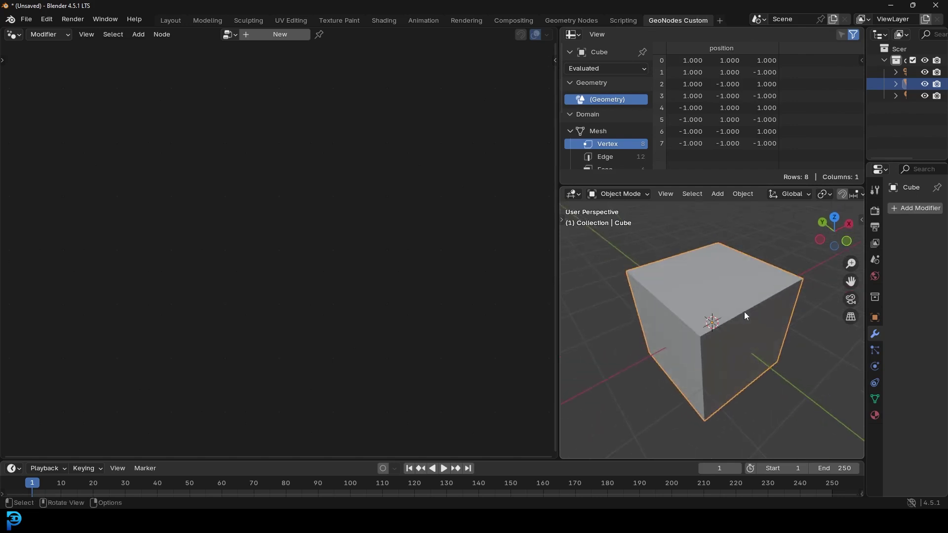
pyautogui.click(288, 34)
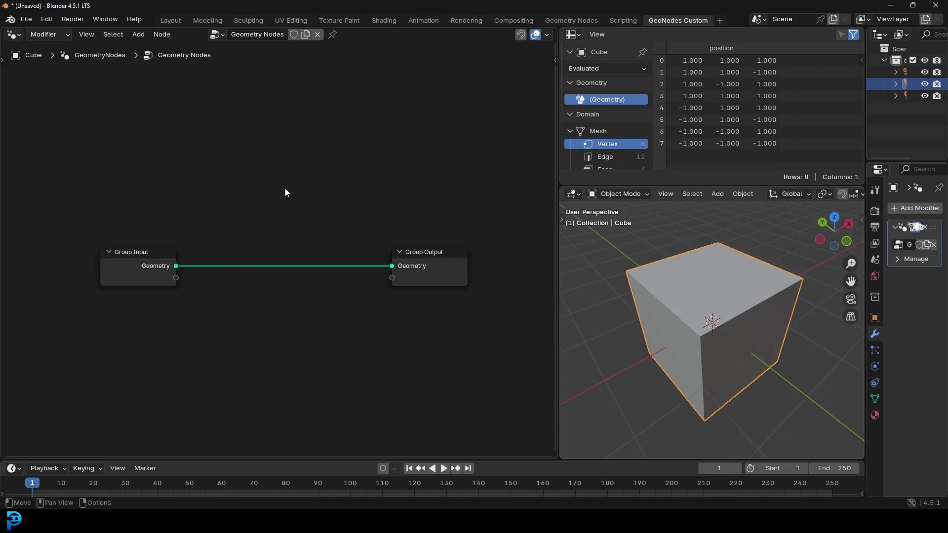
# Add a Cylinder mesh primitive node between the Group Input and Group Output nodes.
pyautogui.hotkey('shift', 'a')
pyautogui.press('Escape')
pyautogui.hotkey('shift', 'a')
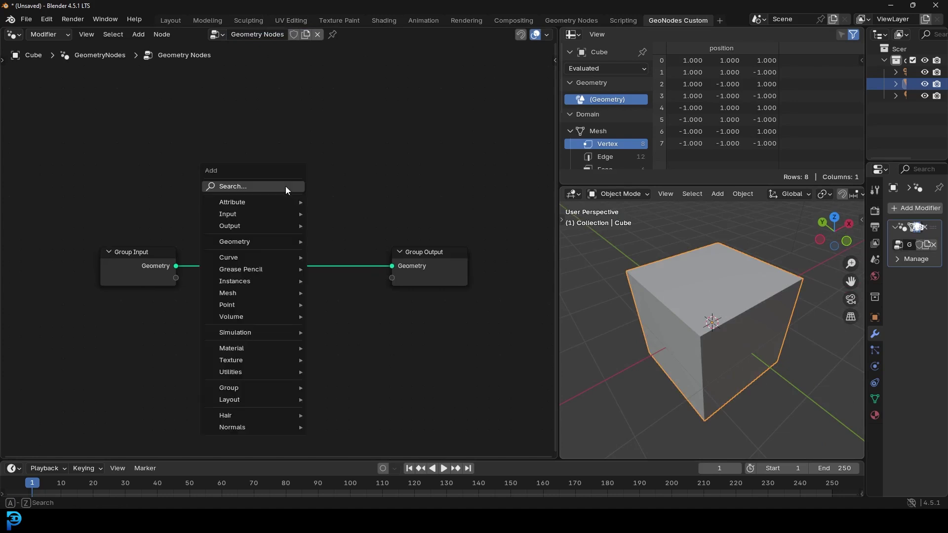
pyautogui.click(285, 186)
pyautogui.write('cyl')
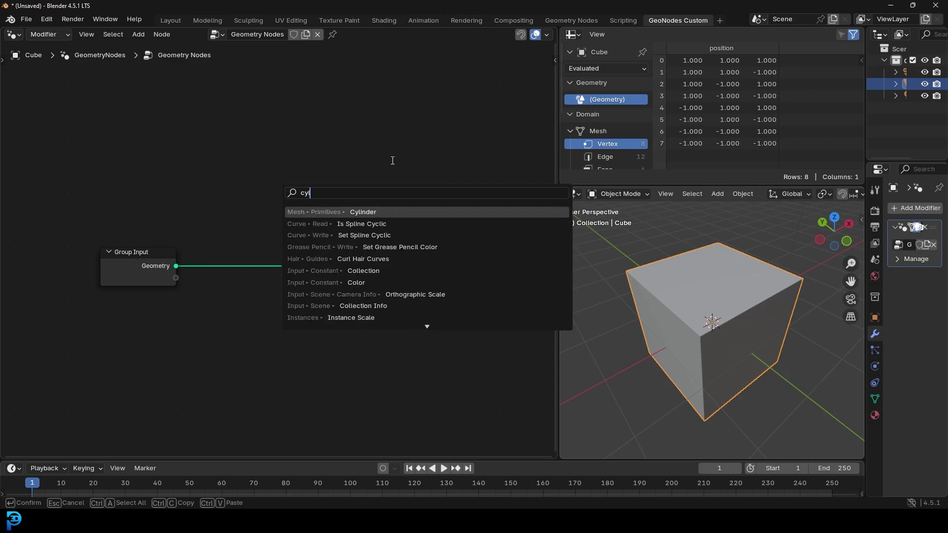
pyautogui.press('Return')
pyautogui.click(170, 223)
# Connect the Cylinder's Mesh output to the Group Output's Geometry, and move the Group Input node out of the way.
pyautogui.moveTo(239, 238); pyautogui.dragTo(388, 267)
pyautogui.moveTo(121, 265); pyautogui.dragTo(33, 150)
pyautogui.moveTo(258, 225); pyautogui.dragTo(241, 243)
pyautogui.scroll(3, 750, 311)
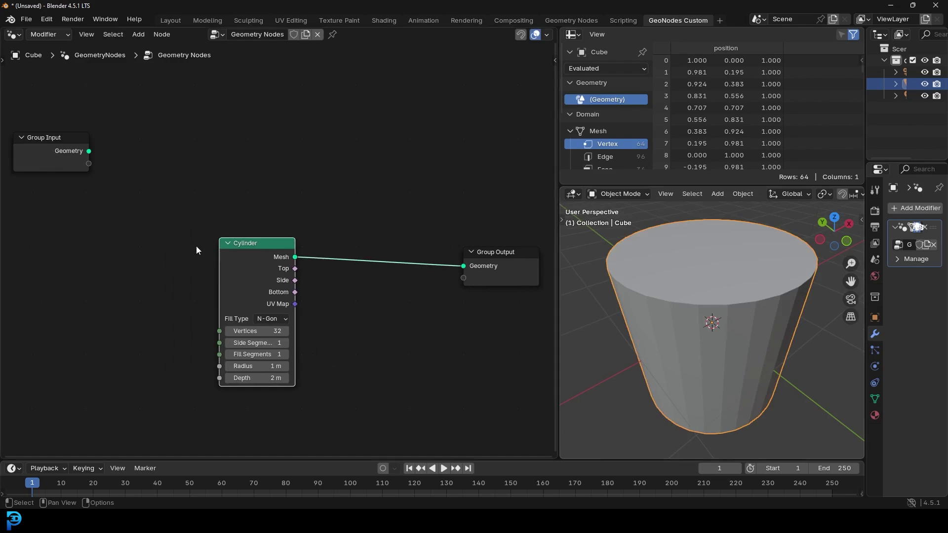
pyautogui.moveTo(243, 280)
pyautogui.mouseDown()
pyautogui.moveTo(242, 252)
pyautogui.moveTo(244, 267)
pyautogui.mouseUp()
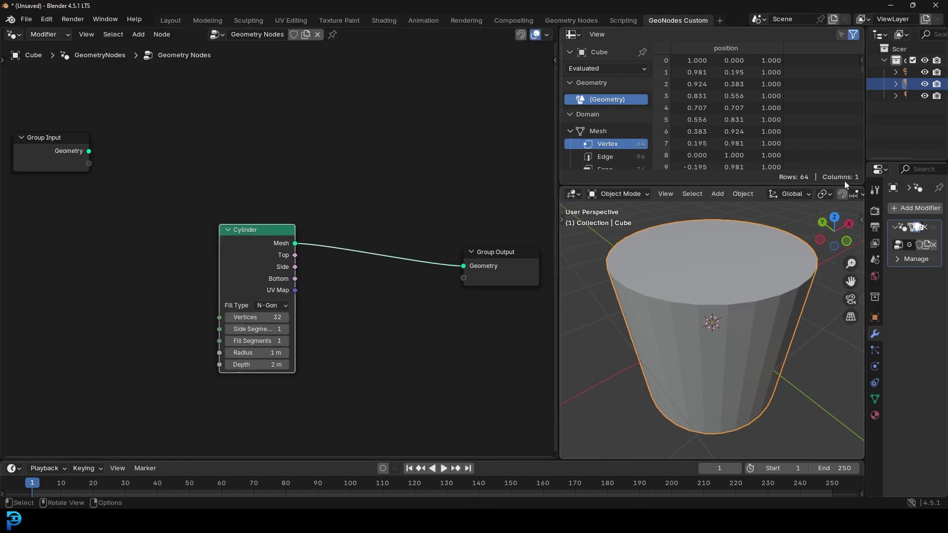
# Enable the wireframe overlay in the 3D viewport to show the cylinder's mesh edges.
pyautogui.scroll(-6, 744, 198)
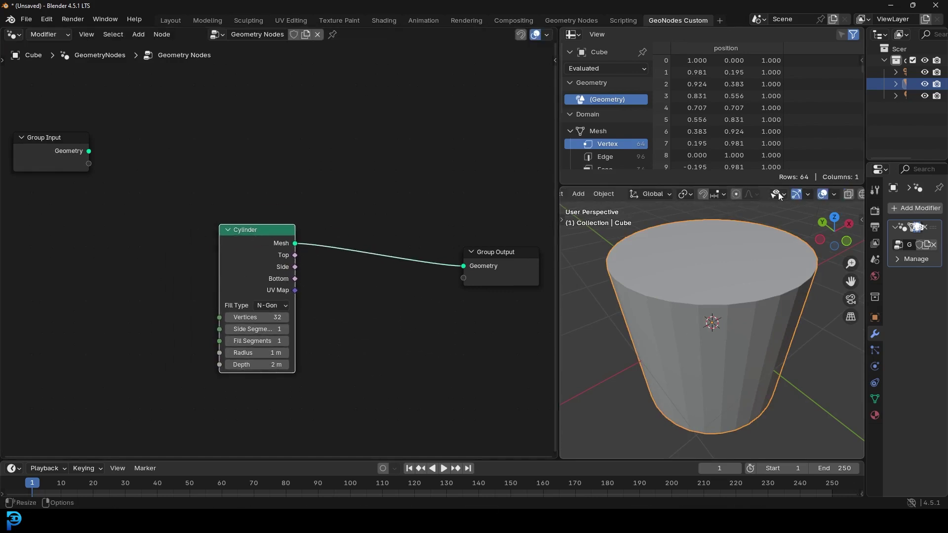
pyautogui.scroll(-1, 741, 195)
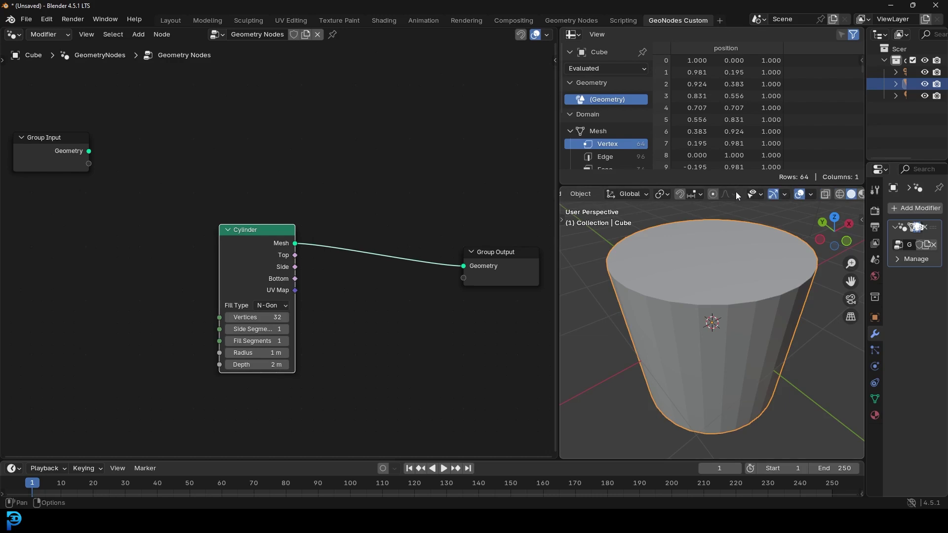
pyautogui.click(812, 194)
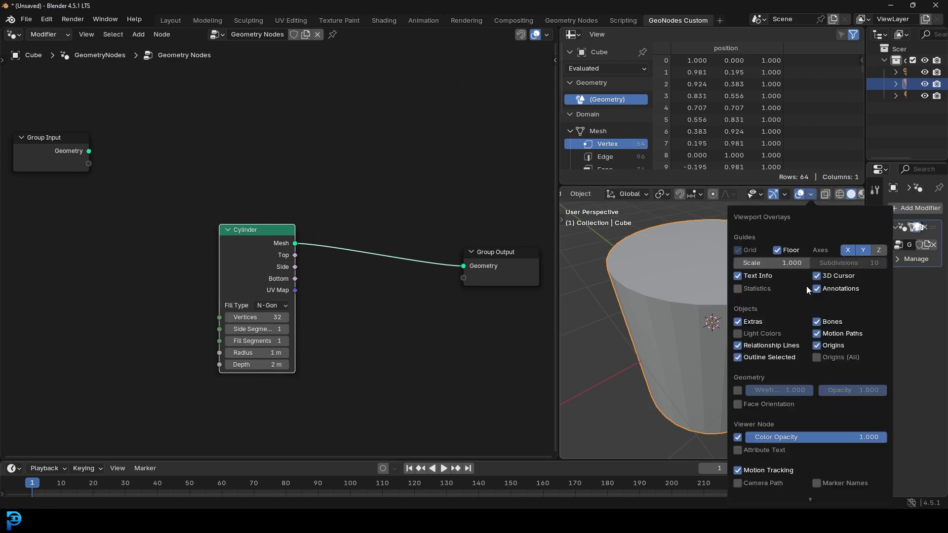
pyautogui.click(738, 391)
pyautogui.moveTo(691, 347); pyautogui.dragTo(714, 294, button='middle')
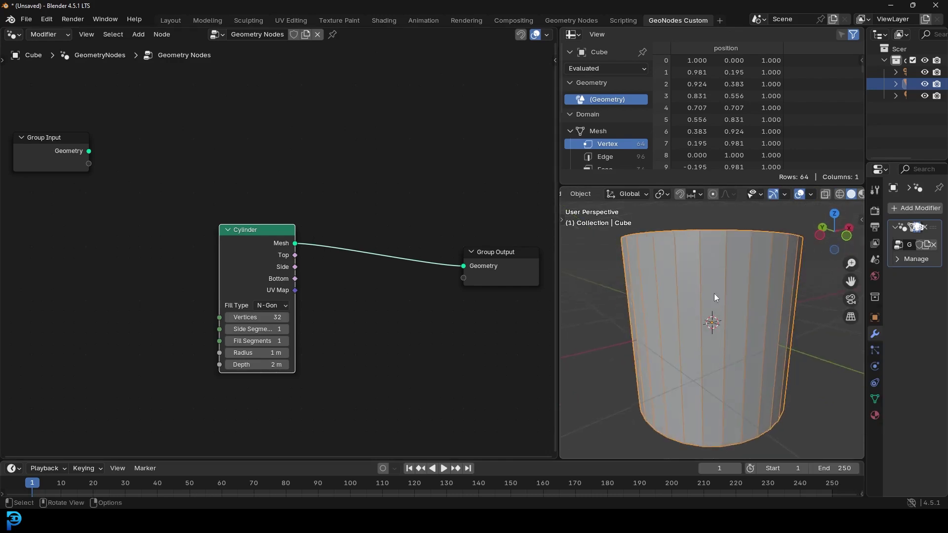
pyautogui.scroll(2, 267, 264)
# Set the Cylinder node's vertices to 64 and its side segments to 32.
pyautogui.moveTo(243, 244); pyautogui.dragTo(238, 257)
pyautogui.scroll(6, 307, 333)
pyautogui.scroll(3, 306, 346)
pyautogui.moveTo(281, 397); pyautogui.dragTo(294, 294, button='middle')
pyautogui.click(227, 316)
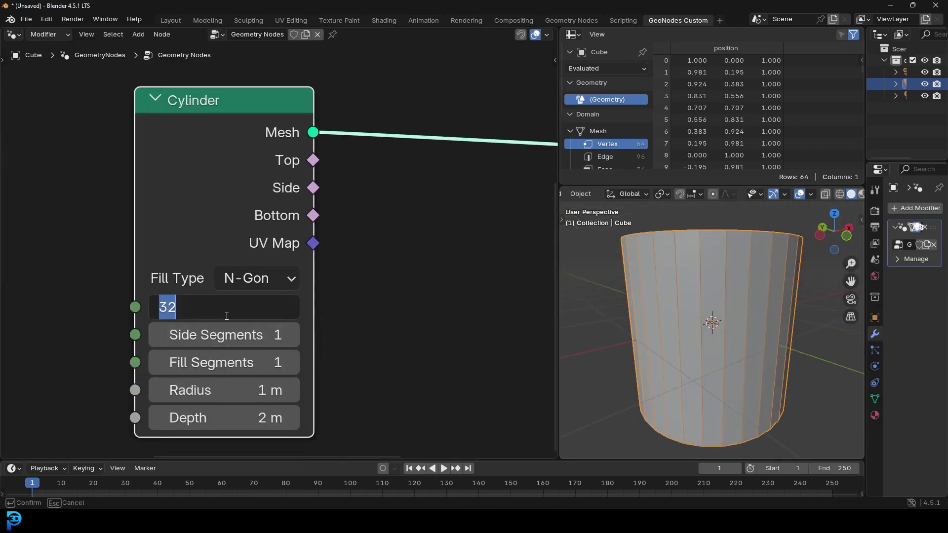
pyautogui.write('64')
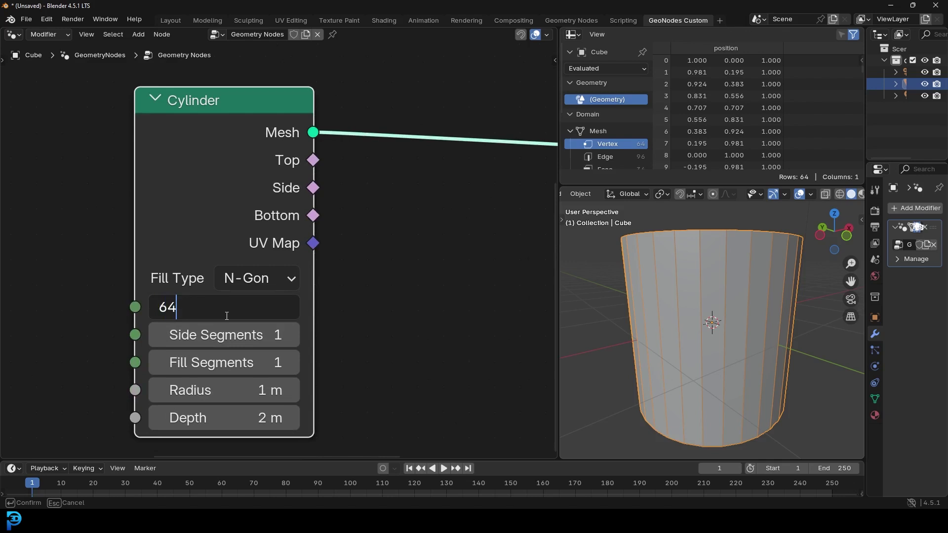
pyautogui.press('Return')
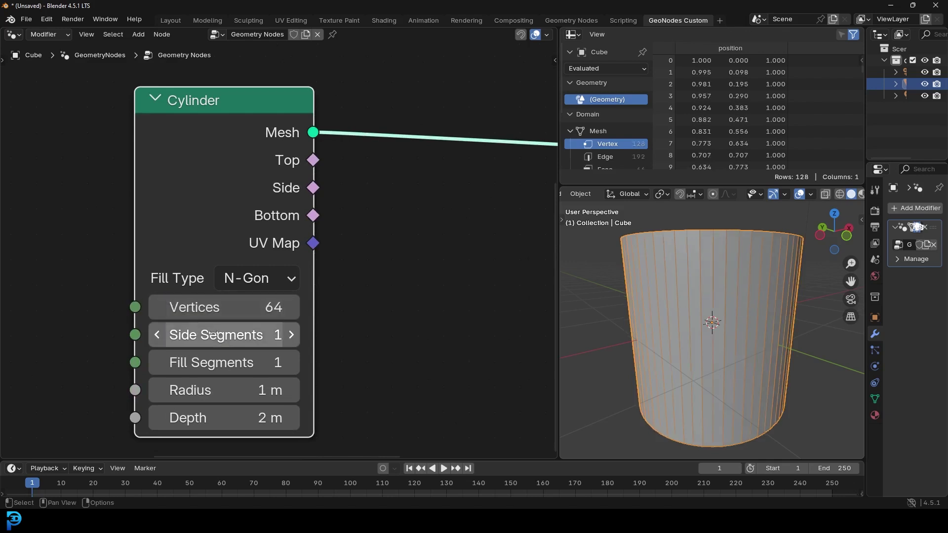
pyautogui.click(242, 335)
pyautogui.write('32')
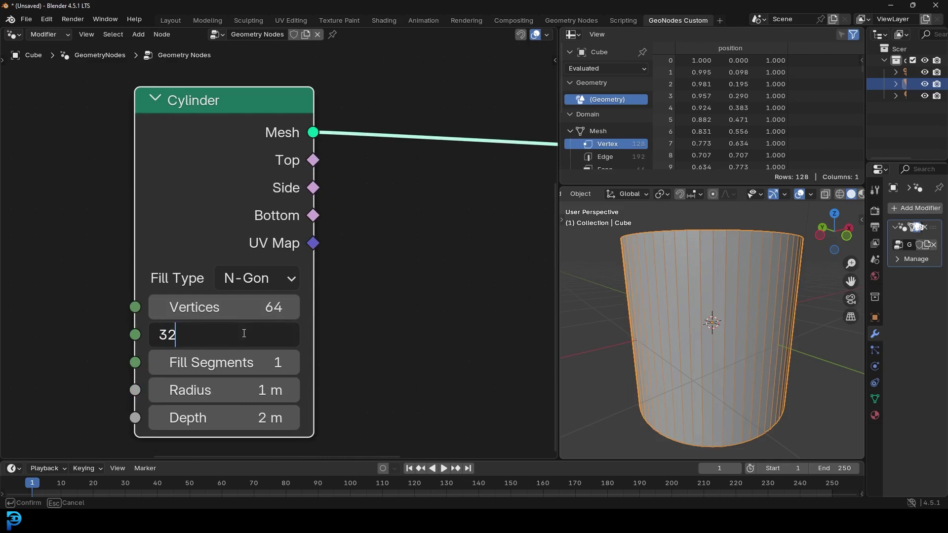
pyautogui.press('Return')
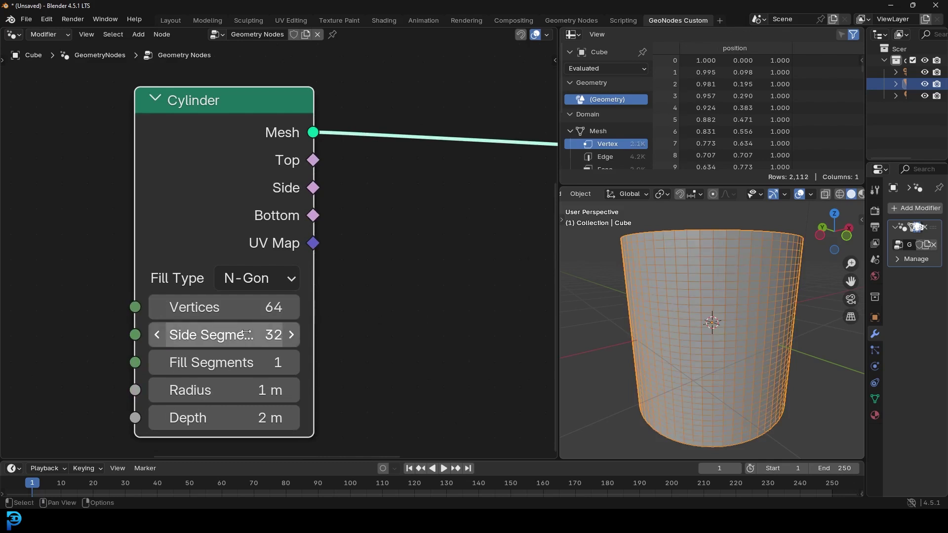
# Set the Cylinder node's side segments to 20 and inspect the resulting face grid on the cylinder.
pyautogui.click(250, 332)
pyautogui.write('20')
pyautogui.press('Return')
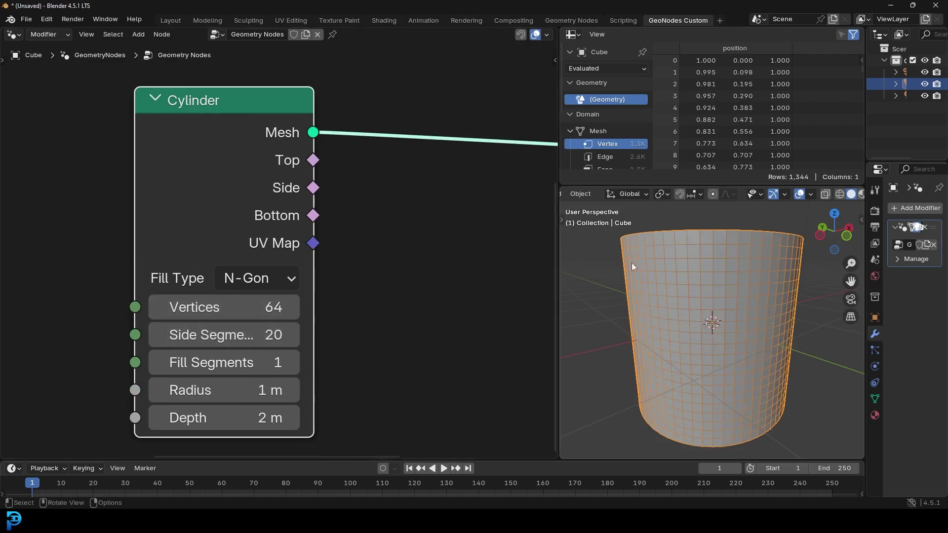
pyautogui.scroll(4, 723, 294)
pyautogui.scroll(3, 711, 287)
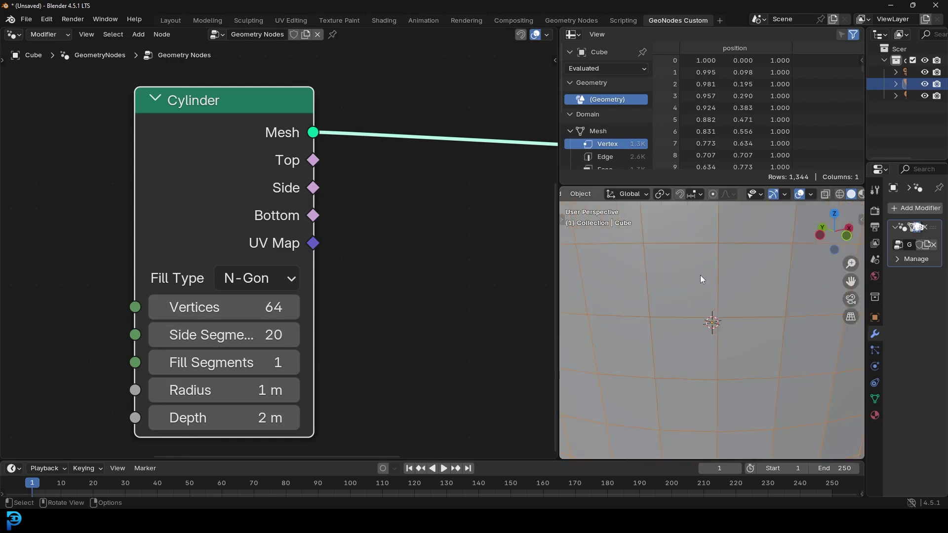
pyautogui.scroll(-6, 641, 248)
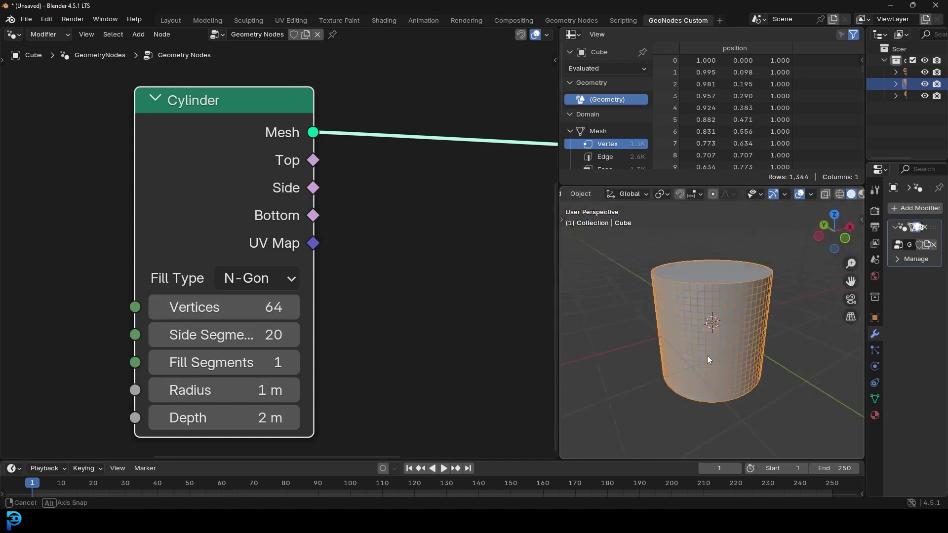
pyautogui.moveTo(707, 356); pyautogui.dragTo(664, 346, button='middle')
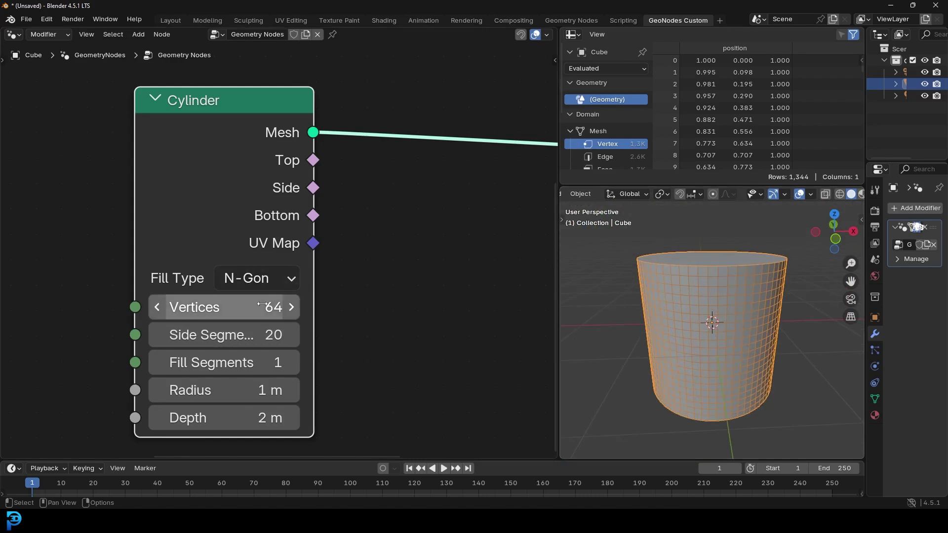
pyautogui.scroll(4, 712, 321)
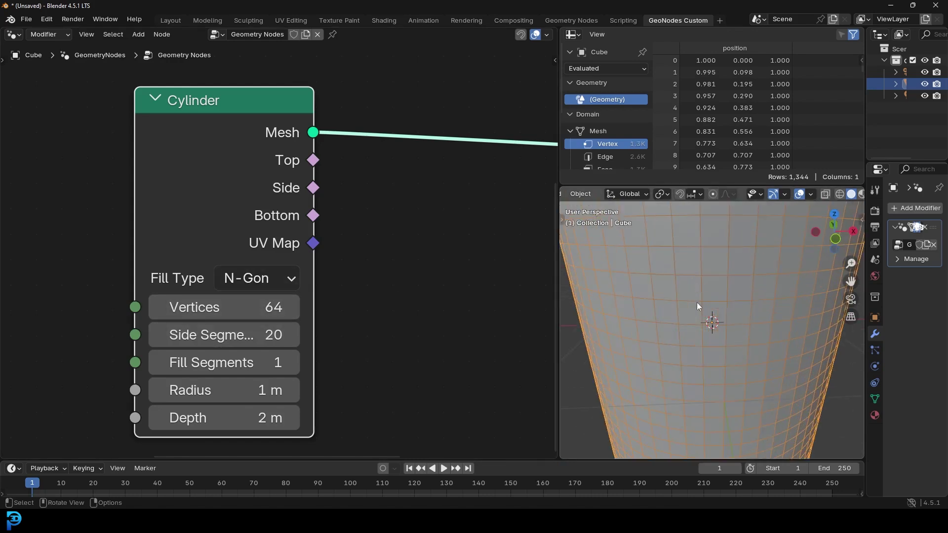
pyautogui.scroll(-3, 710, 321)
pyautogui.moveTo(710, 323); pyautogui.dragTo(717, 340, button='middle')
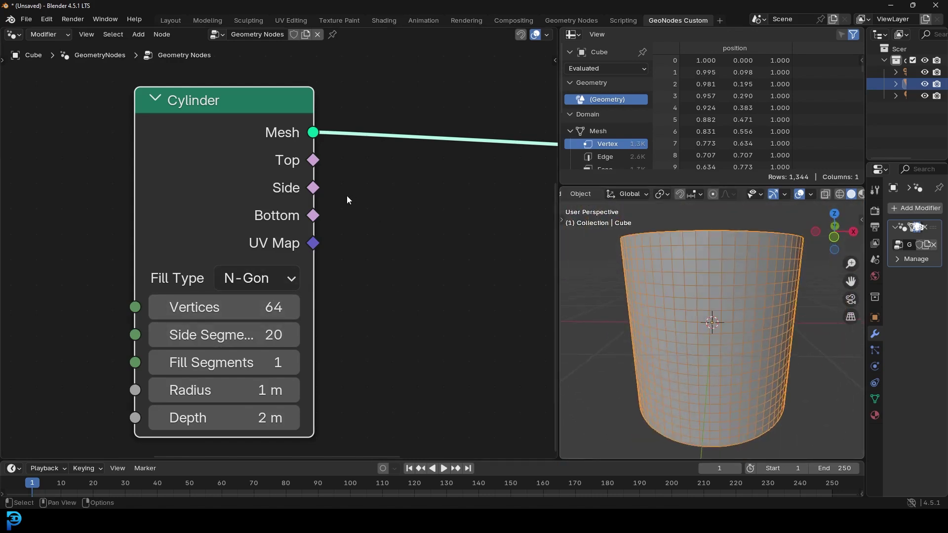
# Insert an Extrude Mesh node on the link between the Cylinder and Group Output nodes.
pyautogui.scroll(-2, 347, 195)
pyautogui.scroll(4, 711, 250)
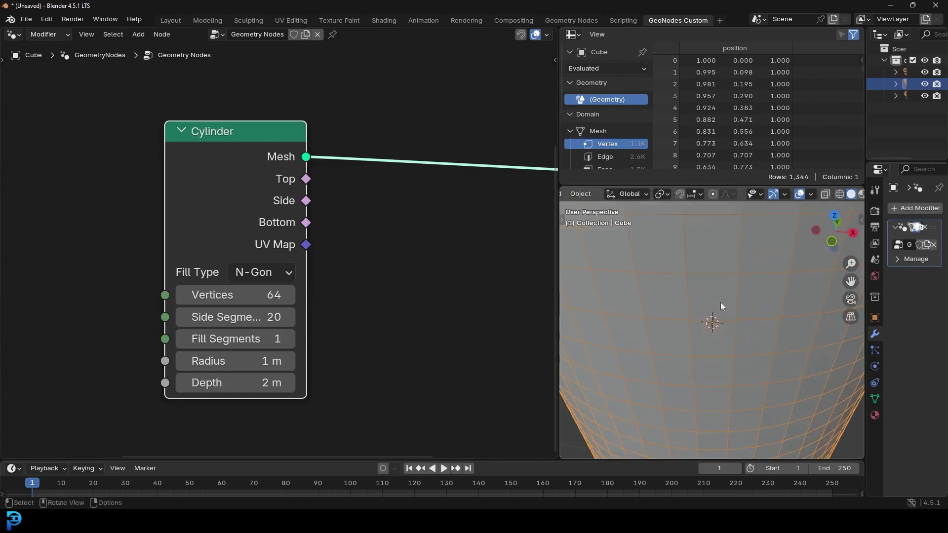
pyautogui.moveTo(370, 227); pyautogui.dragTo(301, 276, button='middle')
pyautogui.hotkey('shift', 'a')
pyautogui.click(369, 174)
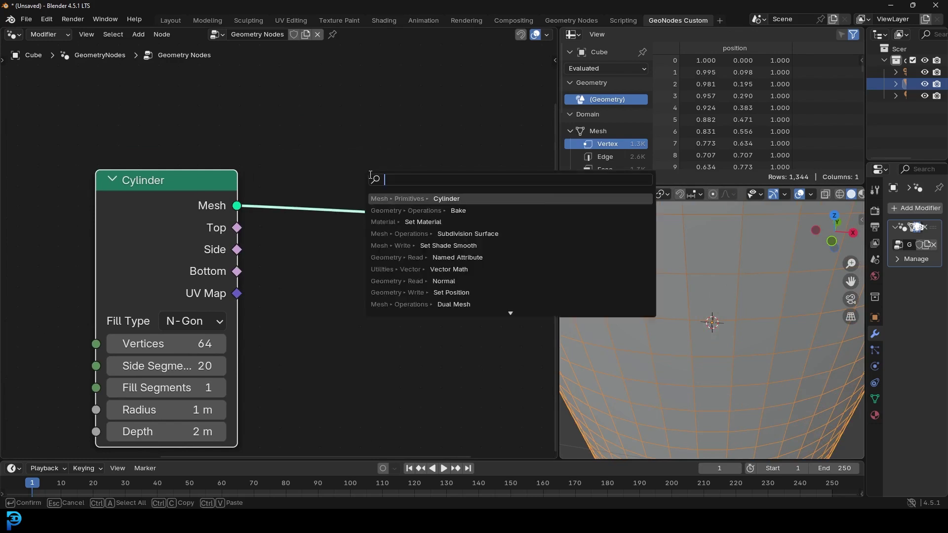
pyautogui.write('extr')
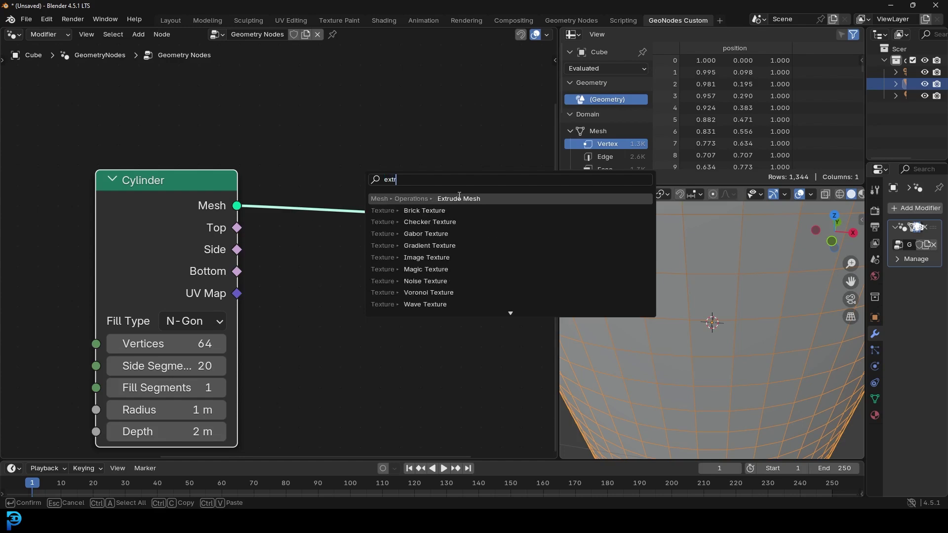
pyautogui.click(459, 198)
pyautogui.click(449, 194)
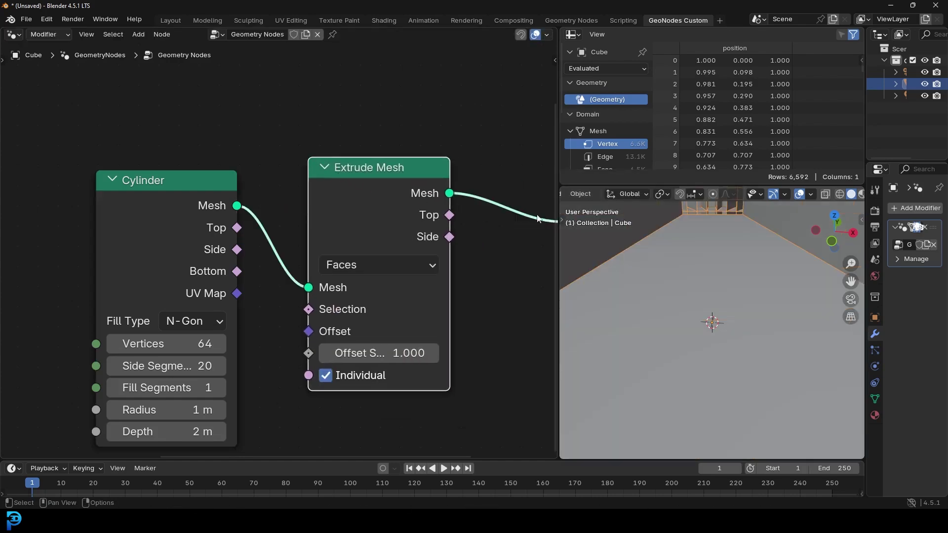
# Set the Extrude Mesh node's offset scale to 0.
pyautogui.scroll(-5, 737, 265)
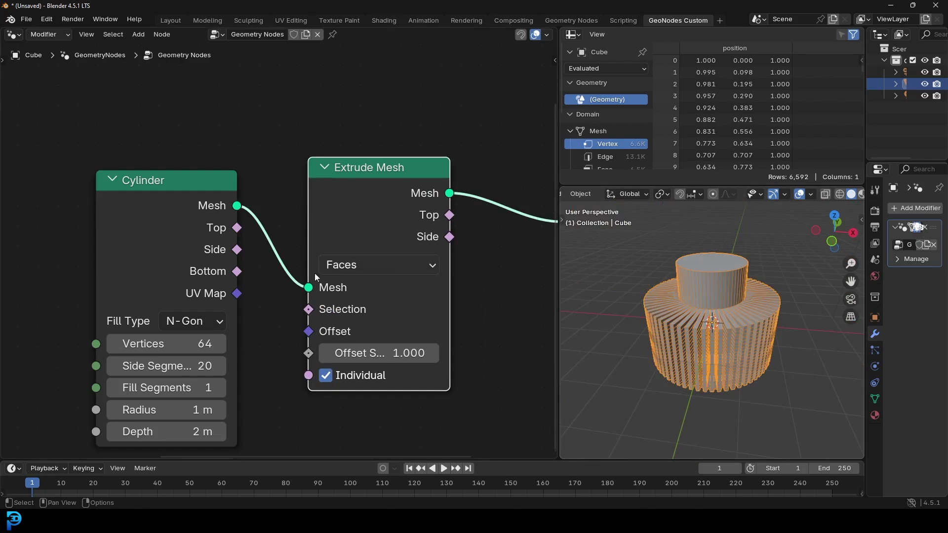
pyautogui.scroll(2, 312, 265)
pyautogui.scroll(2, 272, 204)
pyautogui.moveTo(312, 265); pyautogui.dragTo(307, 245, button='middle')
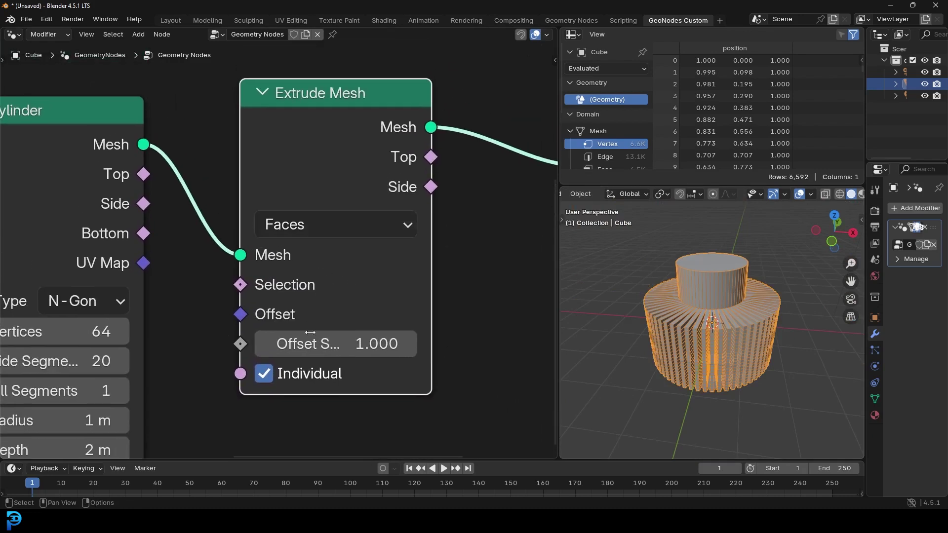
pyautogui.click(370, 344)
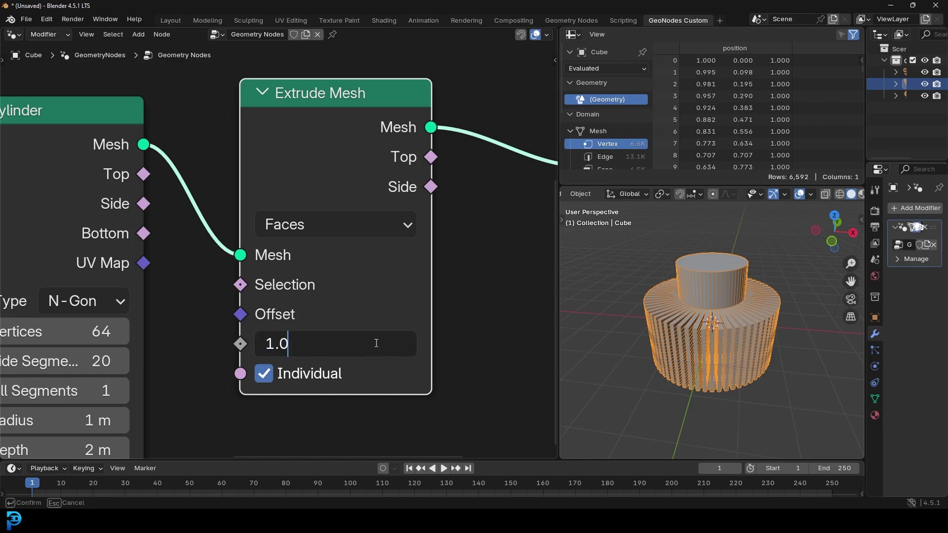
pyautogui.moveTo(377, 343); pyautogui.dragTo(230, 340)
pyautogui.write('0')
pyautogui.press('Return')
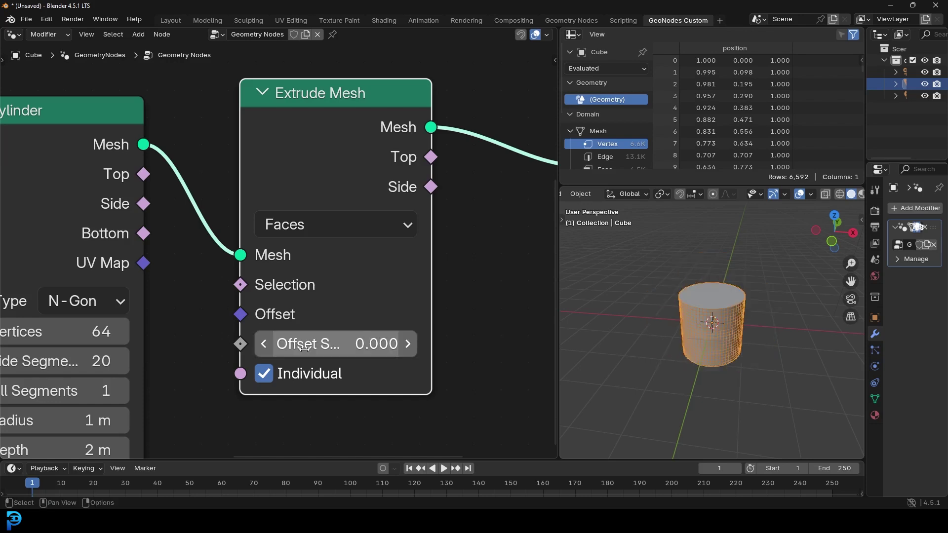
pyautogui.scroll(5, 758, 298)
# Make room before the Group Output and insert a Scale Elements node after the Extrude Mesh node.
pyautogui.moveTo(435, 204); pyautogui.dragTo(177, 239, button='middle')
pyautogui.moveTo(424, 210); pyautogui.dragTo(554, 235)
pyautogui.hotkey('shift', 'a')
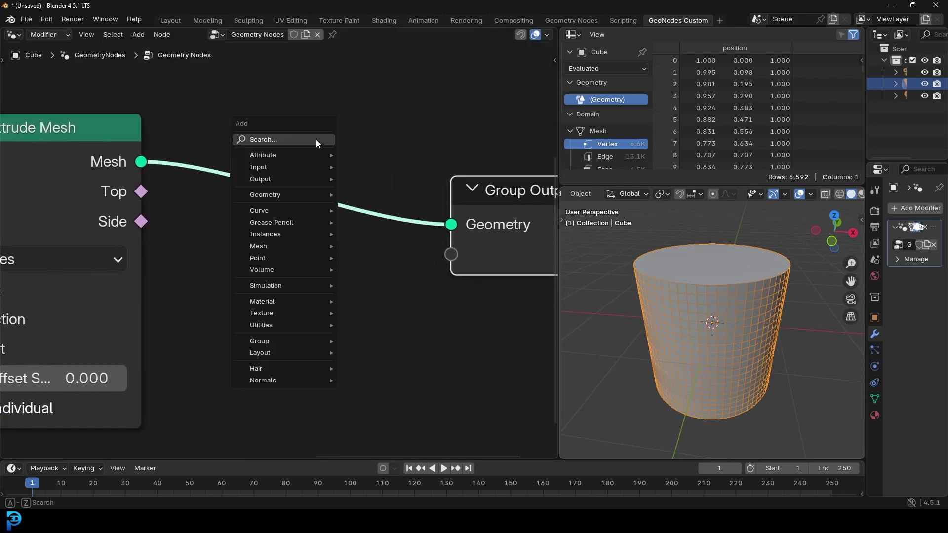
pyautogui.click(316, 140)
pyautogui.write('scale')
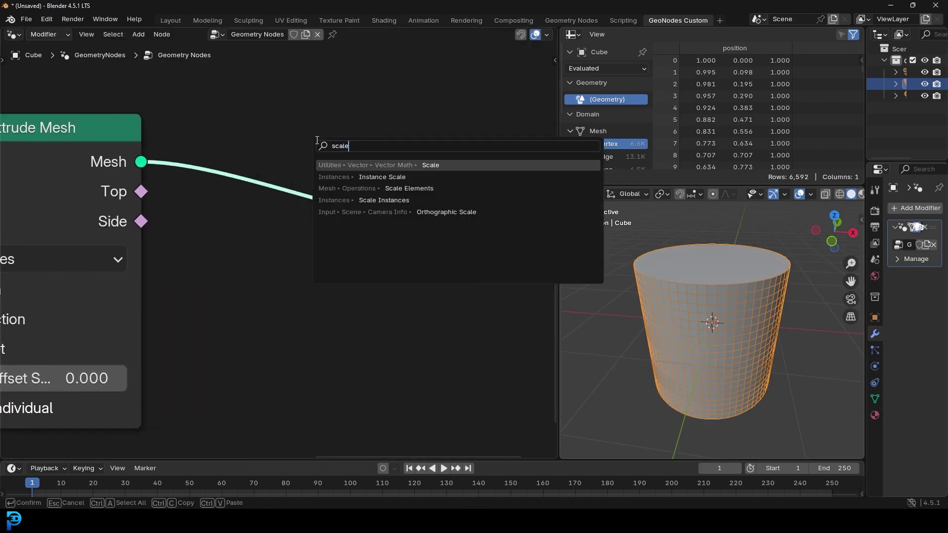
pyautogui.press('Down')
pyautogui.press('Down')
pyautogui.press('Return')
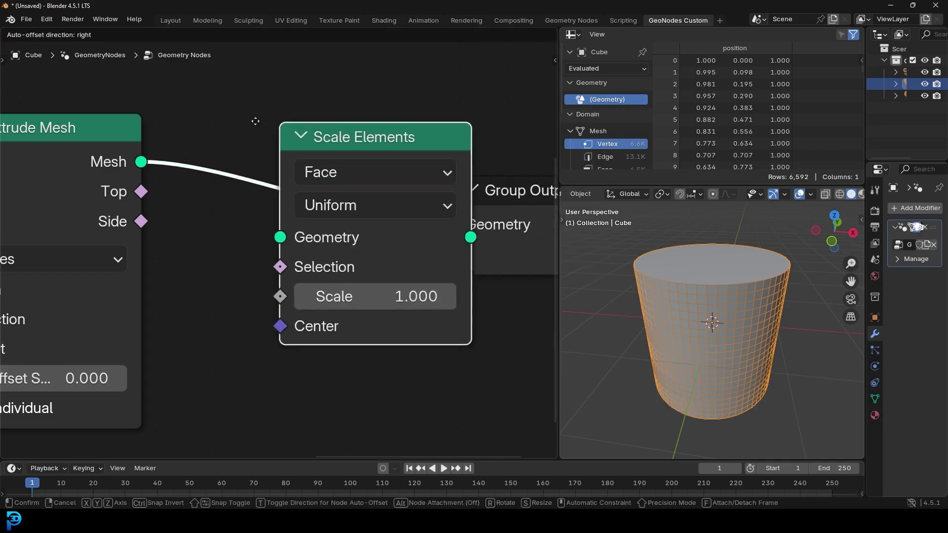
pyautogui.click(250, 135)
pyautogui.scroll(-5, 215, 242)
pyautogui.moveTo(215, 244); pyautogui.dragTo(280, 234, button='middle')
pyautogui.scroll(4, 306, 248)
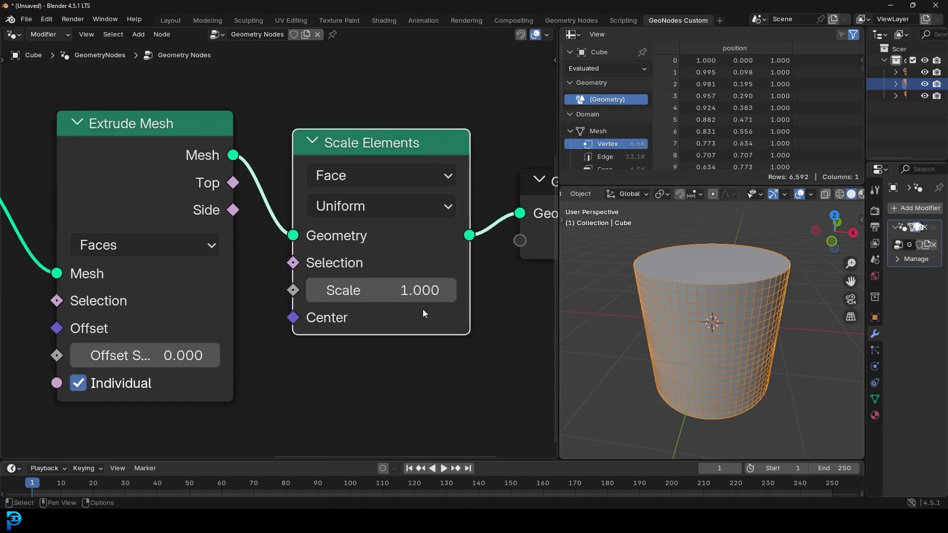
# Set the Scale Elements node's scale to 0.5 and connect Extrude Mesh's Top output to its Selection input.
pyautogui.doubleClick(408, 294)
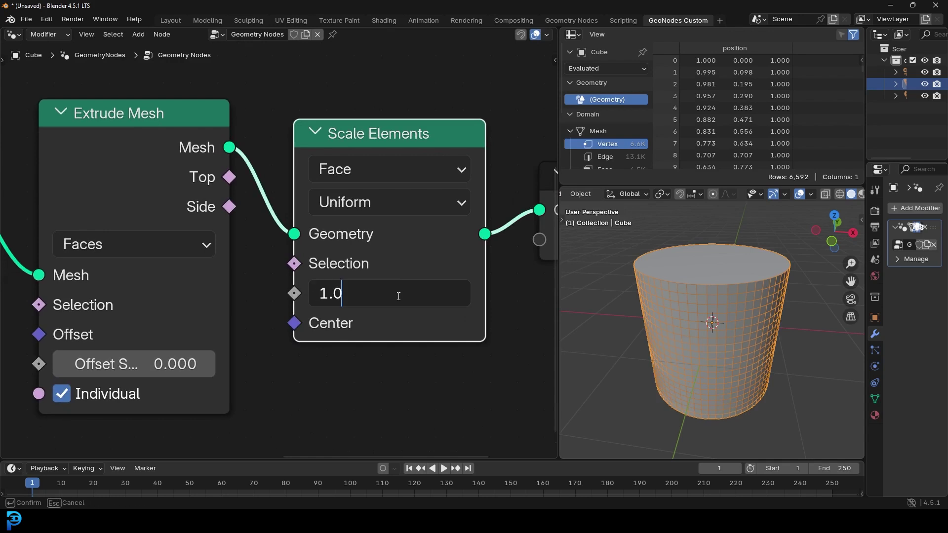
pyautogui.press('Escape')
pyautogui.click(409, 292)
pyautogui.write('.5')
pyautogui.press('Return')
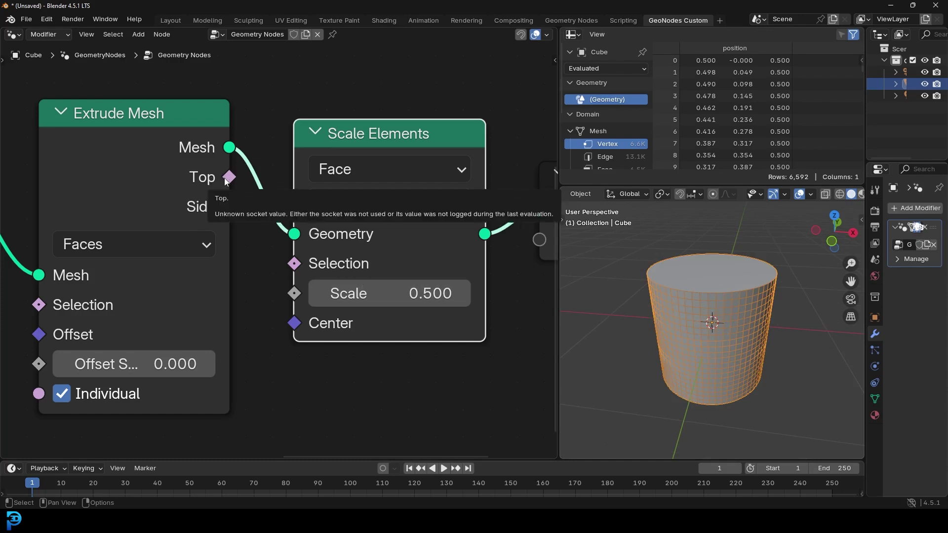
pyautogui.moveTo(225, 181); pyautogui.dragTo(285, 270)
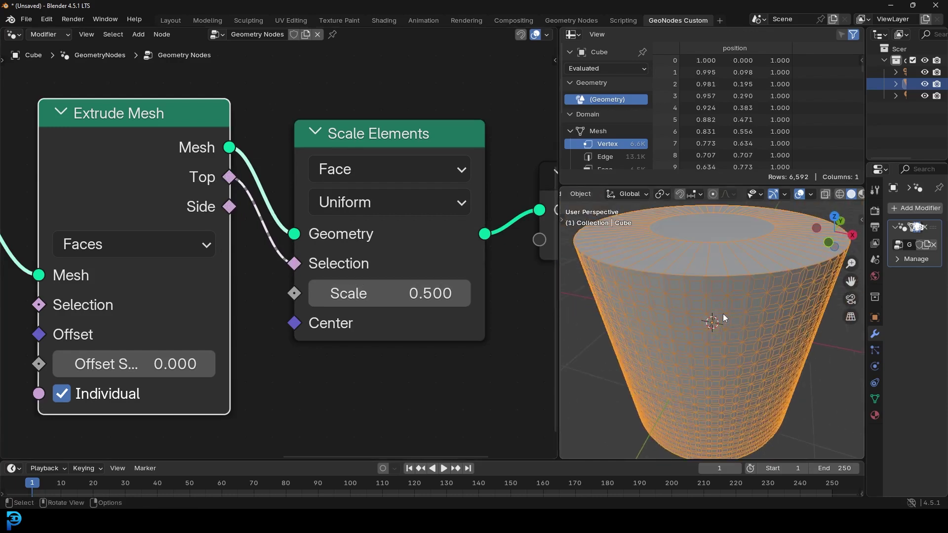
# Try shrinking the extruded top faces to a scale of 0 and 0.01 in the Scale Elements node.
pyautogui.doubleClick(419, 296)
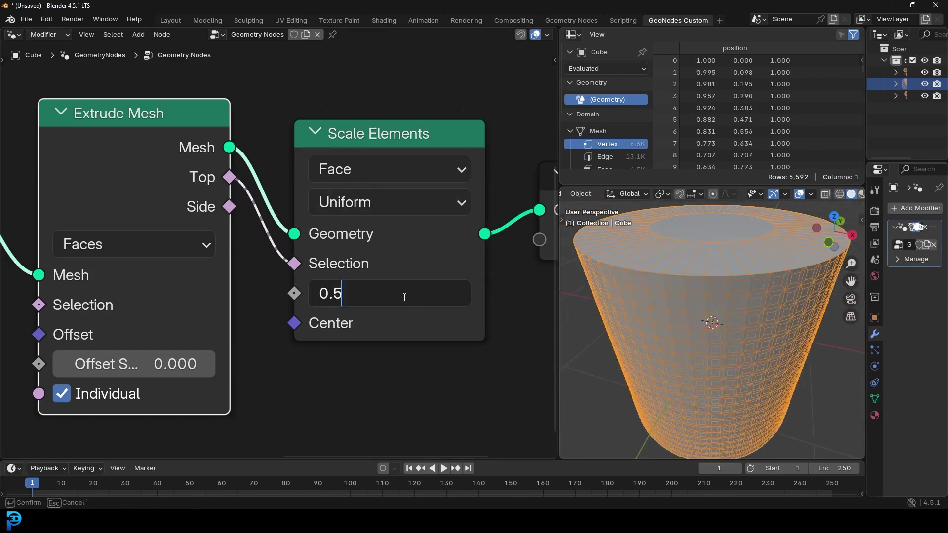
pyautogui.press('Return')
pyautogui.moveTo(416, 296); pyautogui.dragTo(375, 297)
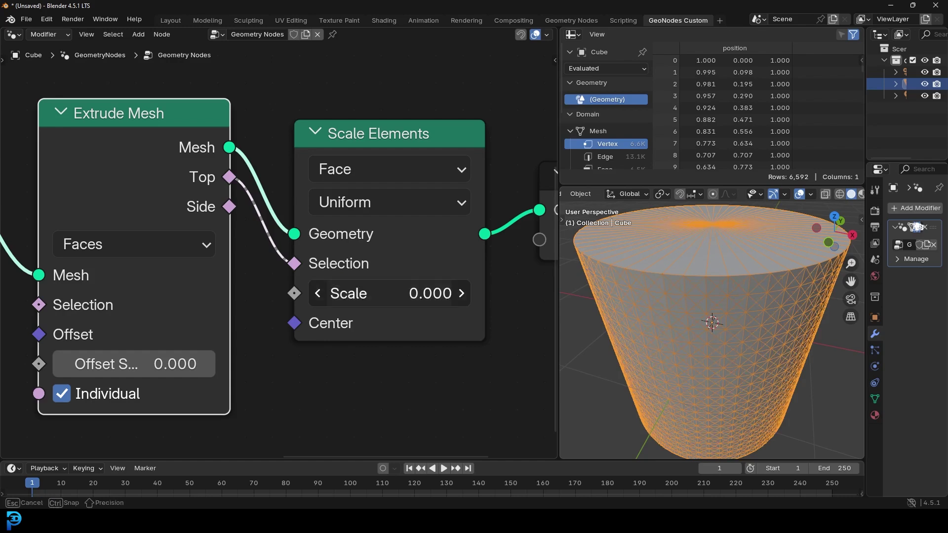
pyautogui.click(420, 294)
pyautogui.write('.01')
pyautogui.press('Return')
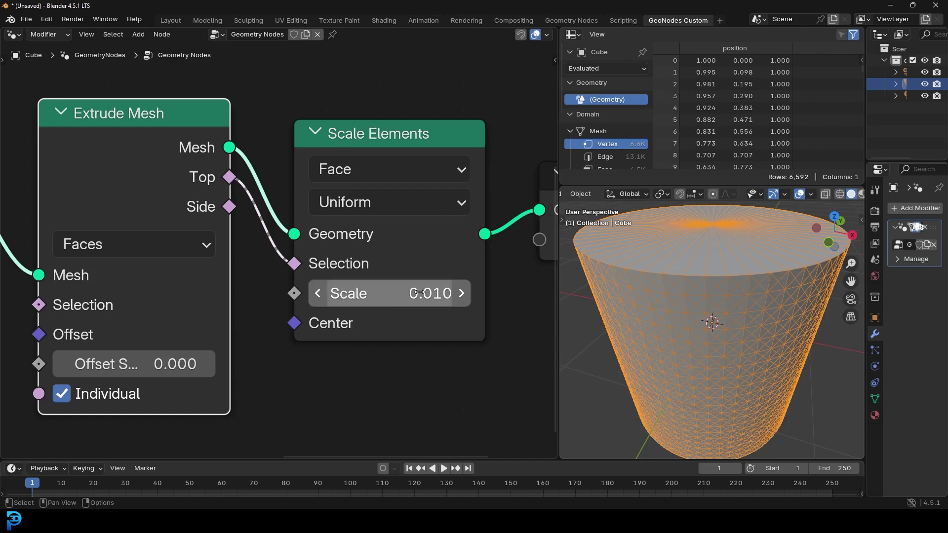
pyautogui.scroll(-3, 674, 330)
pyautogui.scroll(10, 719, 295)
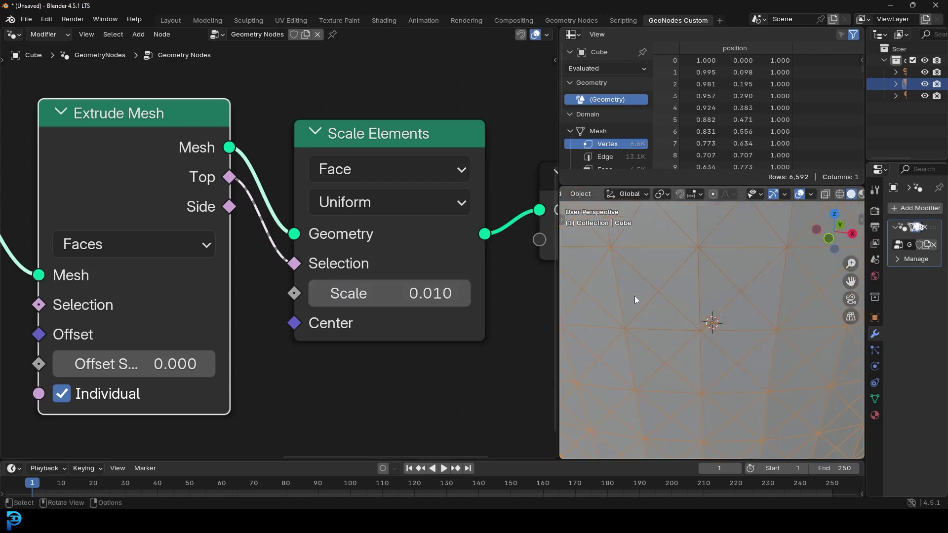
# Set the Scale Elements node's scale to 0.9 and inspect the inset faces up close.
pyautogui.click(421, 289)
pyautogui.write('.9')
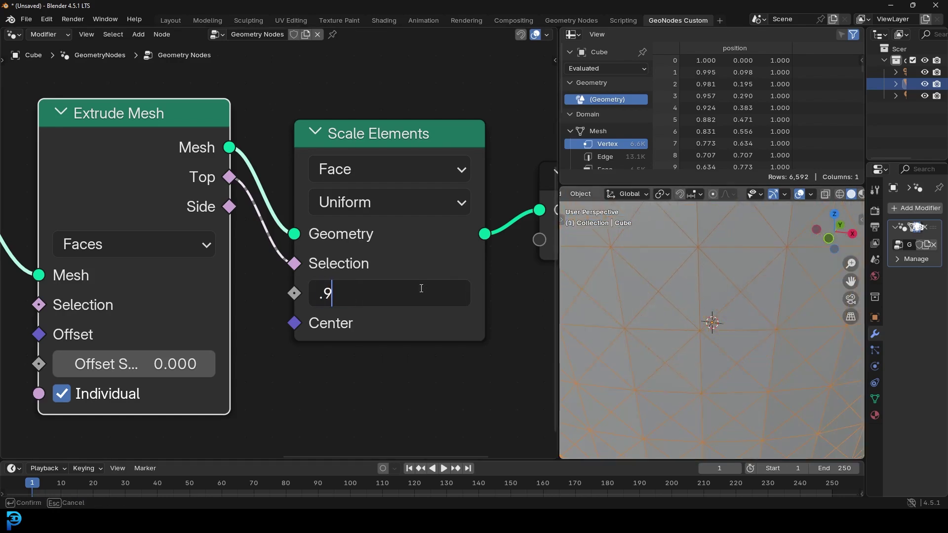
pyautogui.press('Return')
pyautogui.scroll(-8, 724, 290)
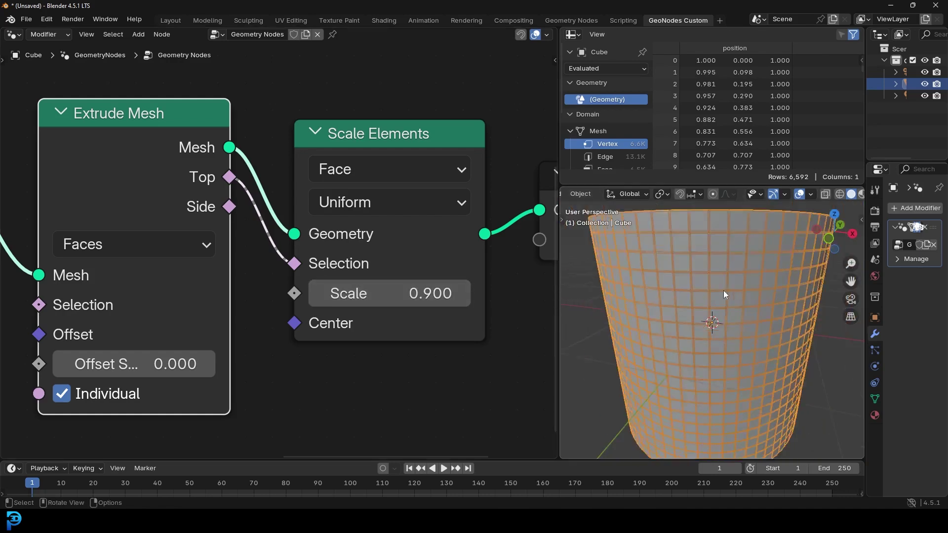
pyautogui.scroll(6, 722, 304)
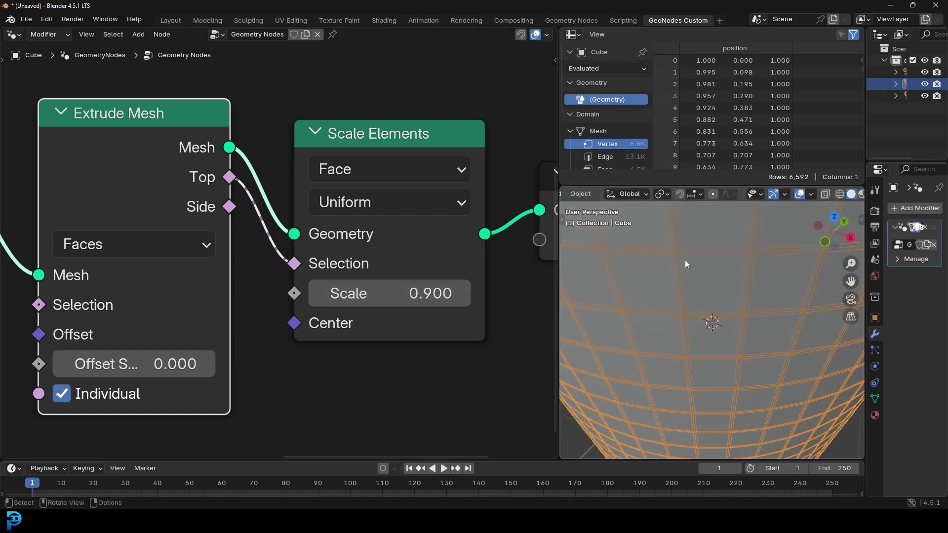
pyautogui.scroll(3, 684, 256)
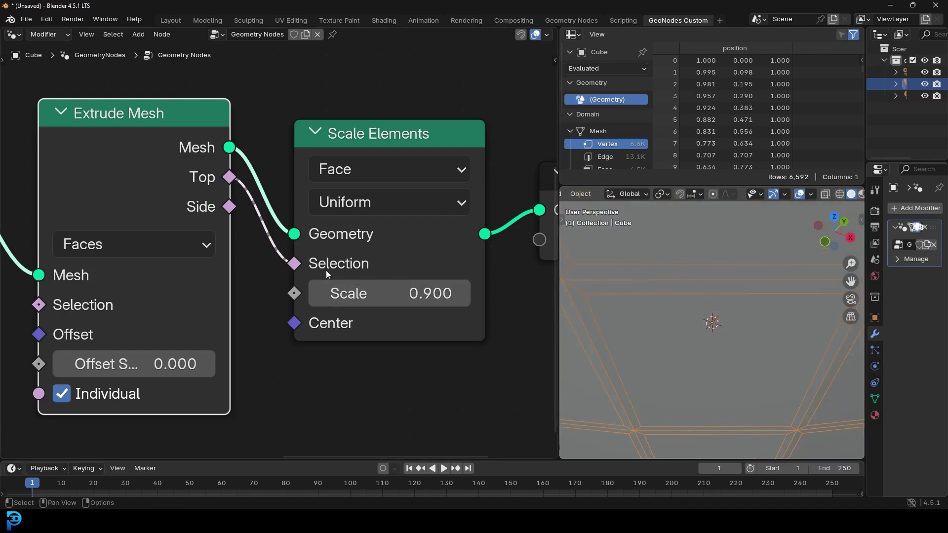
# Move the Group Output farther away and insert a duplicate of the Extrude Mesh node after Scale Elements.
pyautogui.moveTo(326, 270); pyautogui.dragTo(102, 283, button='middle')
pyautogui.scroll(-9, 158, 296)
pyautogui.moveTo(342, 242); pyautogui.dragTo(384, 245)
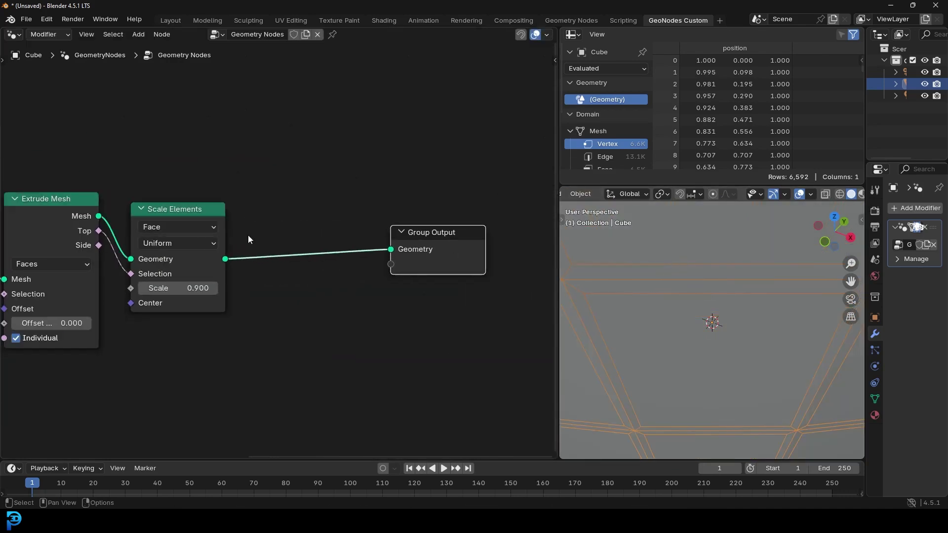
pyautogui.moveTo(248, 235); pyautogui.dragTo(389, 255, button='middle')
pyautogui.hotkey('shift', 'd')
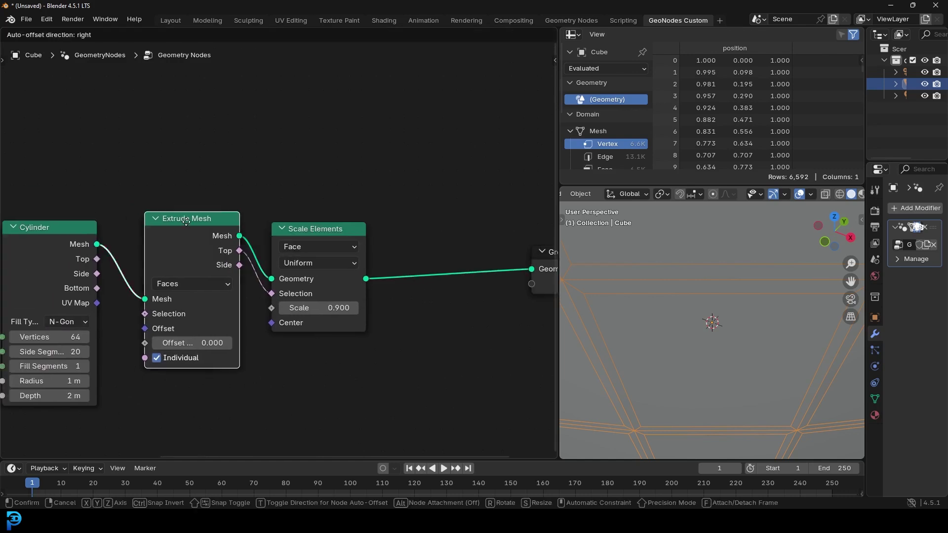
pyautogui.click(449, 250)
pyautogui.moveTo(426, 250); pyautogui.dragTo(314, 217, button='middle')
pyautogui.scroll(5, 313, 220)
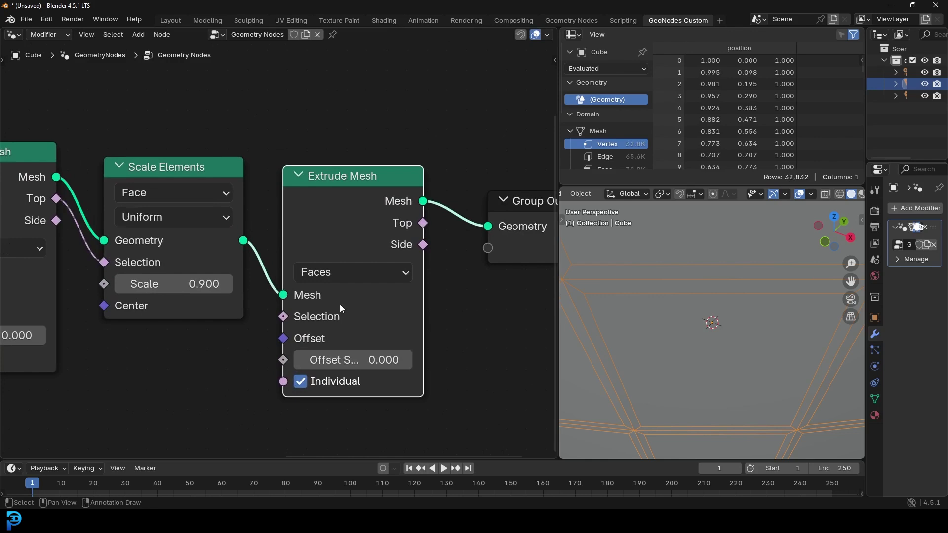
# Set the second Extrude Mesh node's offset scale to 0.1.
pyautogui.click(339, 363)
pyautogui.click(339, 366)
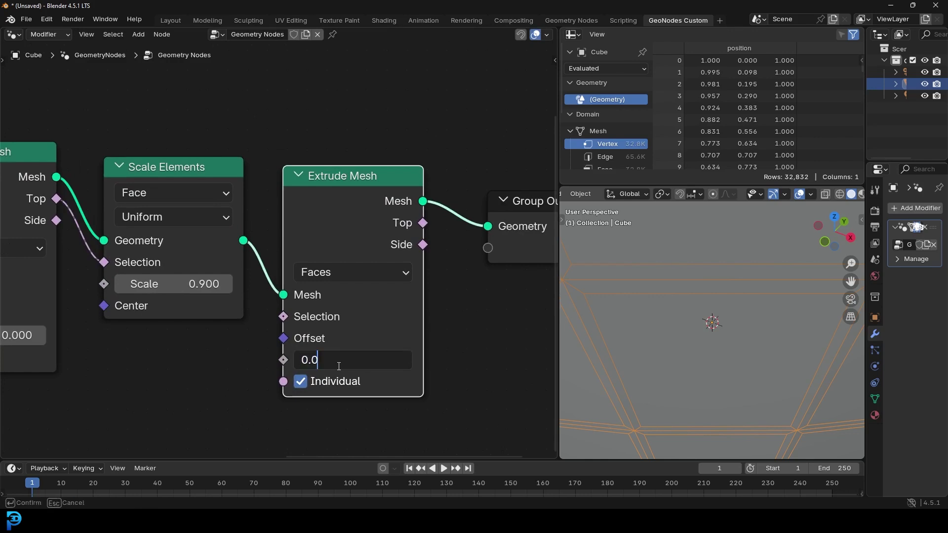
pyautogui.write('.1')
pyautogui.press('Return')
pyautogui.click(368, 363)
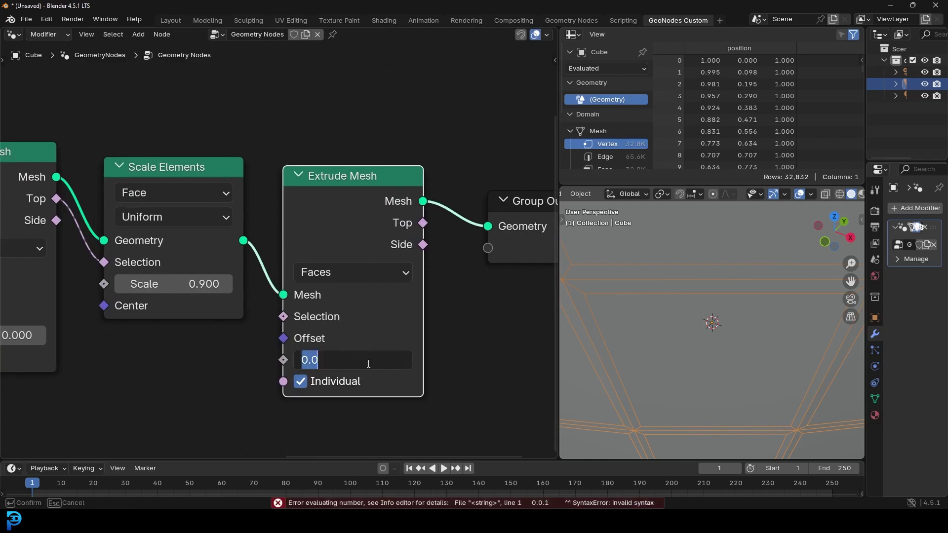
pyautogui.write('0.1')
pyautogui.press('Return')
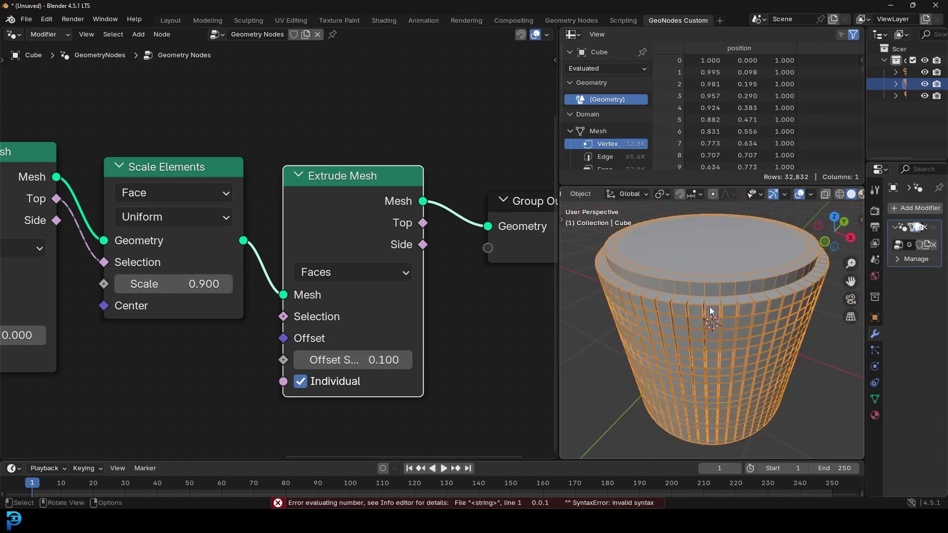
# Link the first Extrude Mesh node's Top output to the second Extrude Mesh node's Selection input and inspect the extruded blocks.
pyautogui.moveTo(183, 262); pyautogui.dragTo(226, 256, button='middle')
pyautogui.scroll(-1, 225, 257)
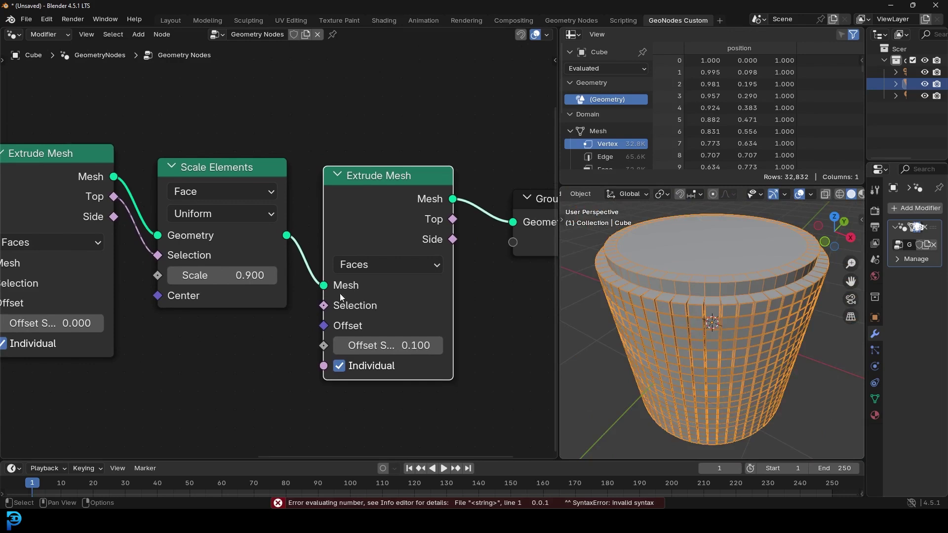
pyautogui.moveTo(113, 198); pyautogui.dragTo(335, 314)
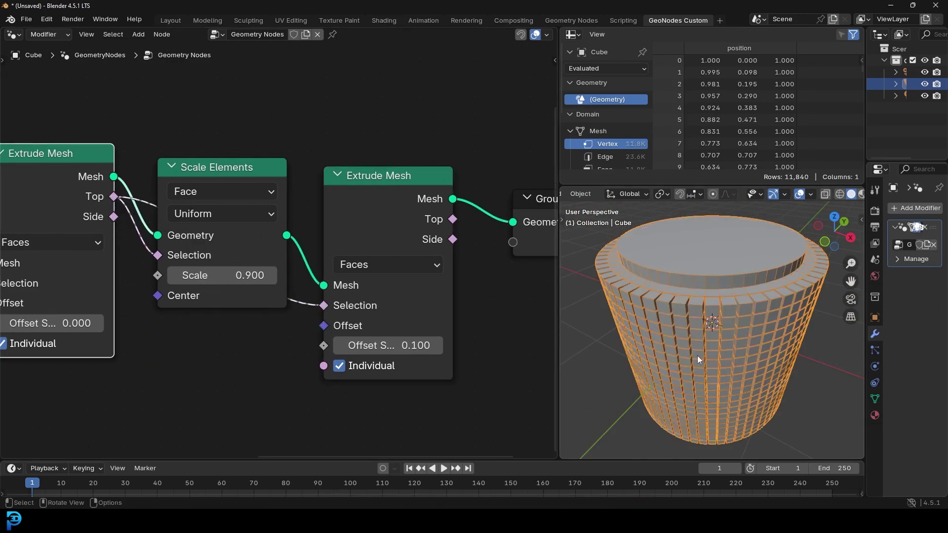
pyautogui.scroll(5, 734, 325)
pyautogui.scroll(4, 677, 269)
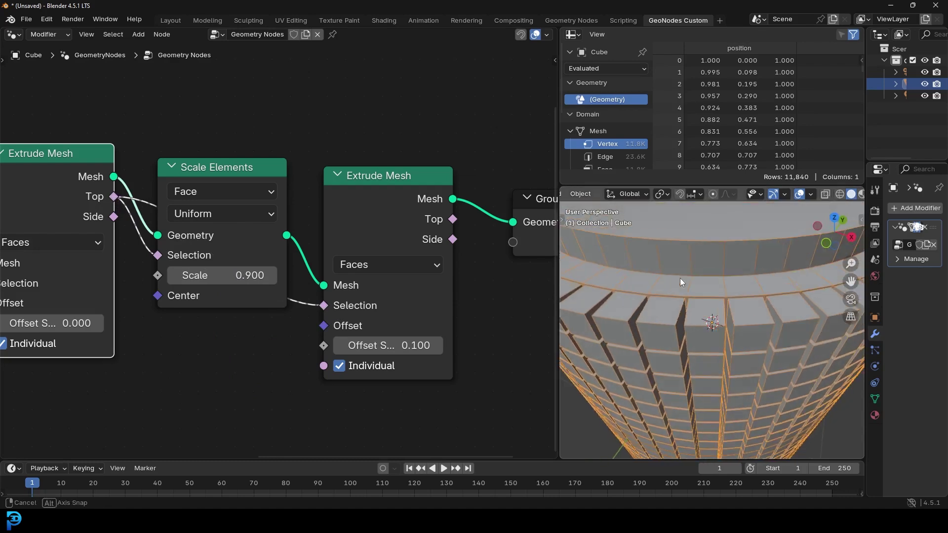
pyautogui.scroll(-3, 410, 274)
pyautogui.moveTo(405, 279); pyautogui.dragTo(306, 276, button='middle')
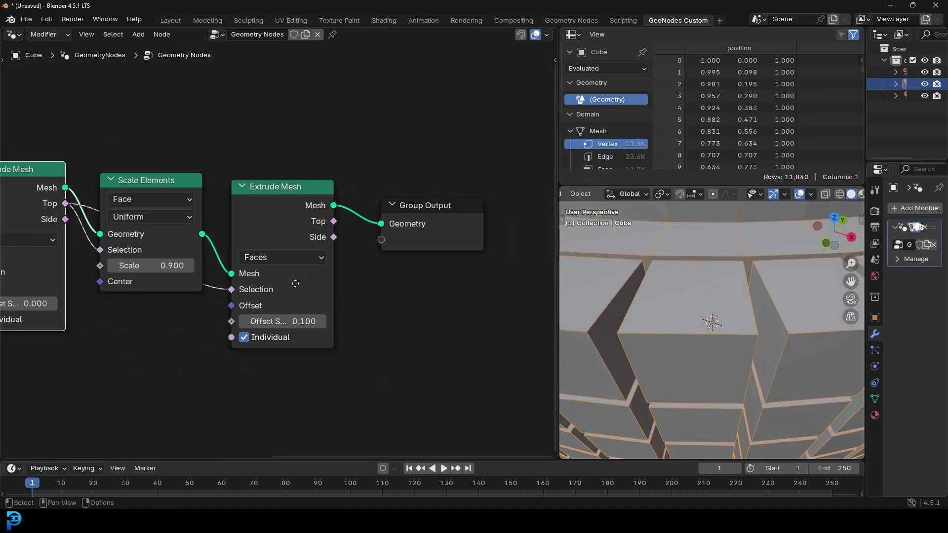
# Move the Group Output farther away and insert a duplicate of the Scale Elements node after the second Extrude Mesh node.
pyautogui.scroll(2, 306, 277)
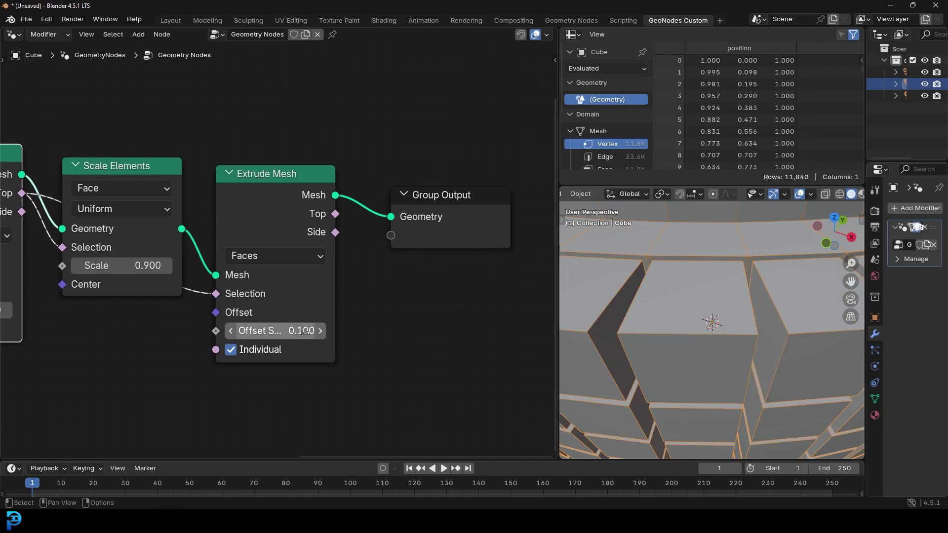
pyautogui.moveTo(302, 331); pyautogui.dragTo(209, 353, button='middle')
pyautogui.moveTo(341, 217); pyautogui.dragTo(444, 224)
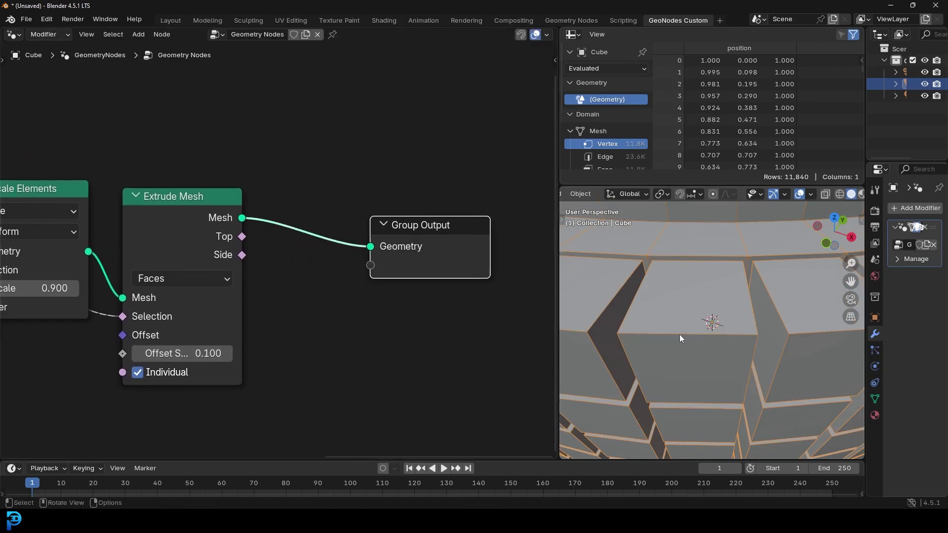
pyautogui.scroll(-5, 684, 346)
pyautogui.scroll(3, 683, 339)
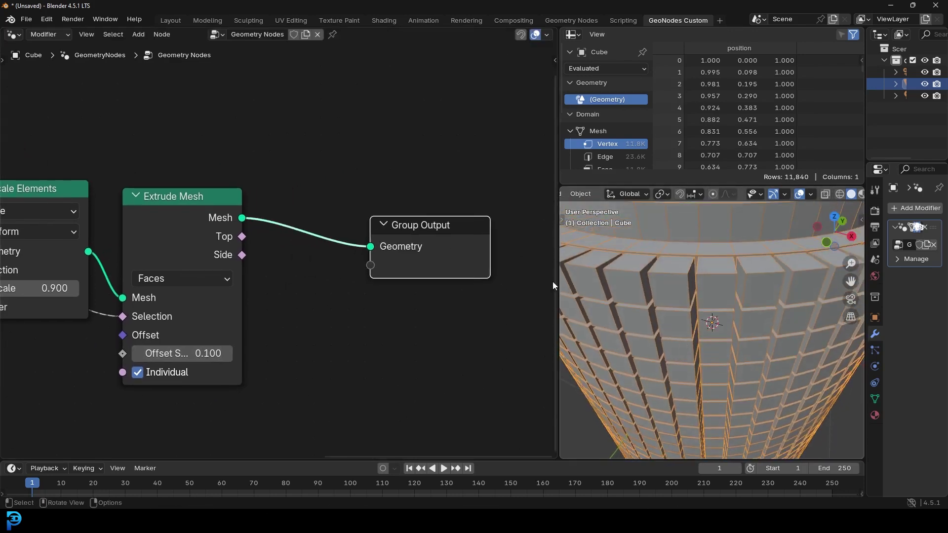
pyautogui.scroll(-3, 77, 205)
pyautogui.moveTo(67, 201); pyautogui.dragTo(90, 216, button='middle')
pyautogui.click(90, 216)
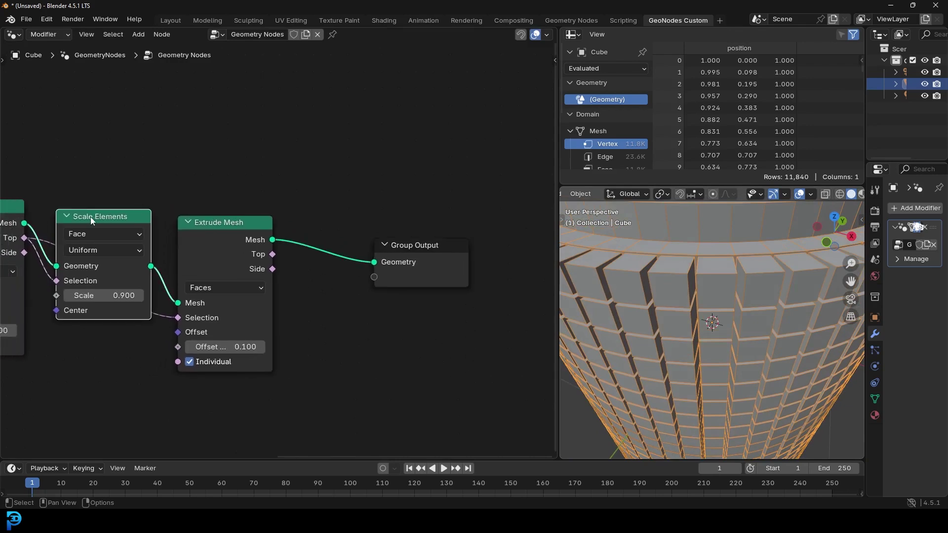
pyautogui.hotkey('shift', 'd')
pyautogui.click(321, 217)
pyautogui.scroll(1, 381, 217)
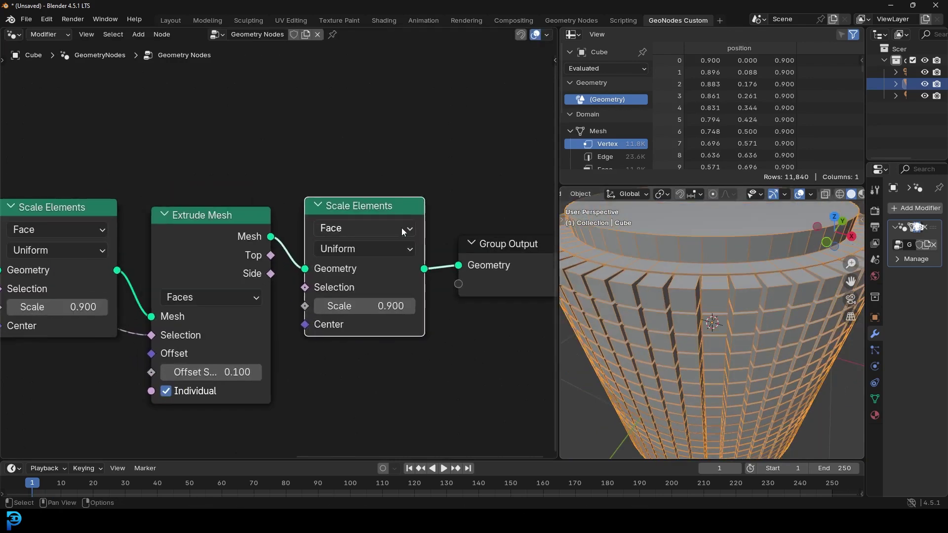
# Link the second Extrude Mesh node's Top output to the duplicated Scale Elements node's Selection and set its scale to 0.1.
pyautogui.scroll(1, 467, 320)
pyautogui.scroll(1, 267, 260)
pyautogui.moveTo(270, 261); pyautogui.dragTo(282, 268)
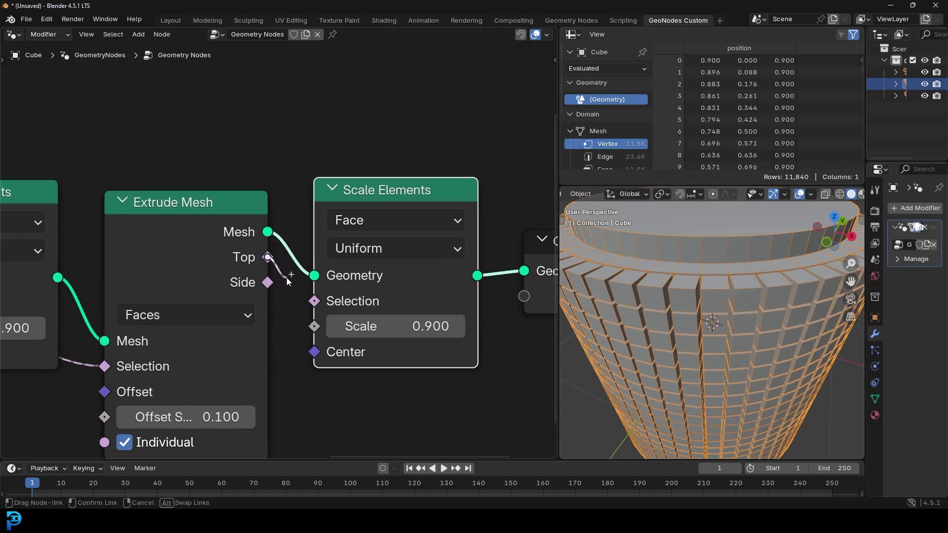
pyautogui.moveTo(285, 271); pyautogui.dragTo(319, 304)
pyautogui.click(414, 327)
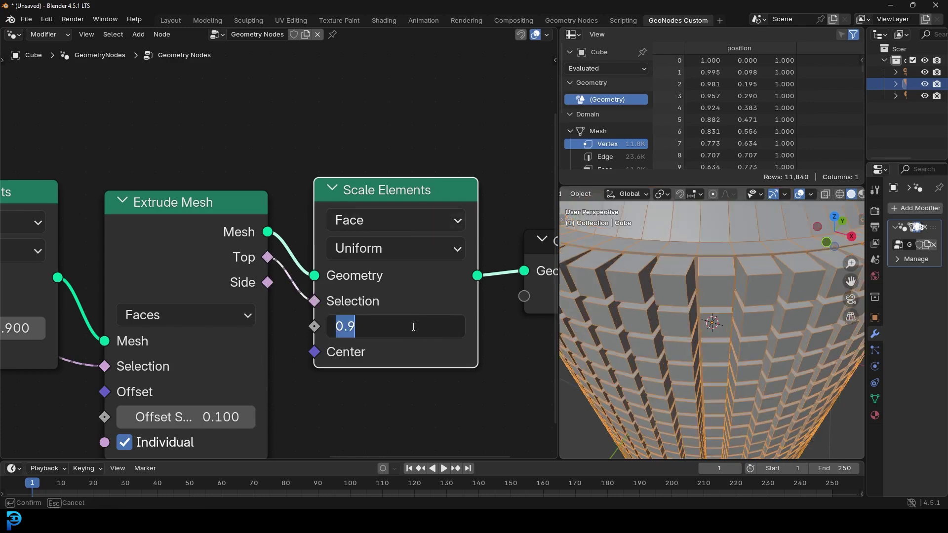
pyautogui.write('0.1')
pyautogui.press('Return')
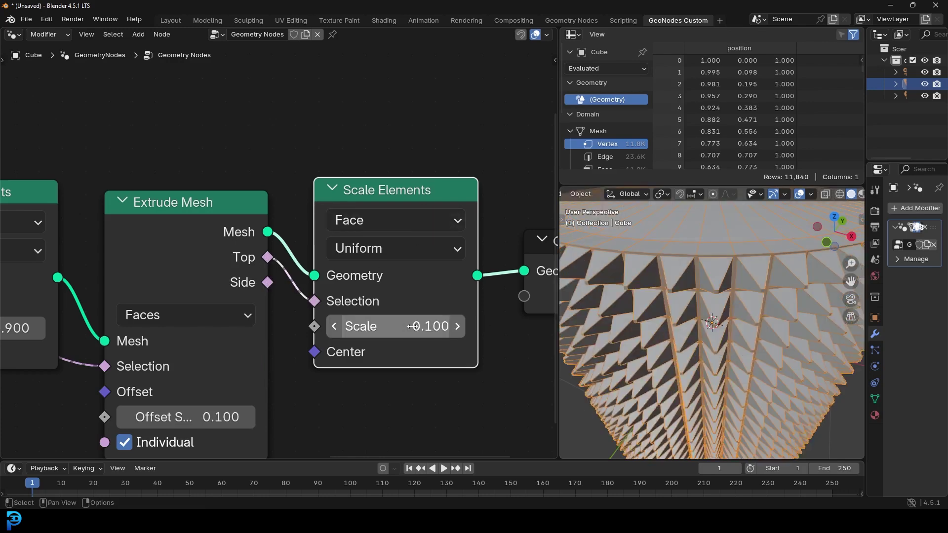
# Inspect the spikes around the cylinder's sides and along its top edge.
pyautogui.scroll(-4, 693, 307)
pyautogui.moveTo(724, 321); pyautogui.dragTo(685, 320, button='middle')
pyautogui.scroll(4, 685, 321)
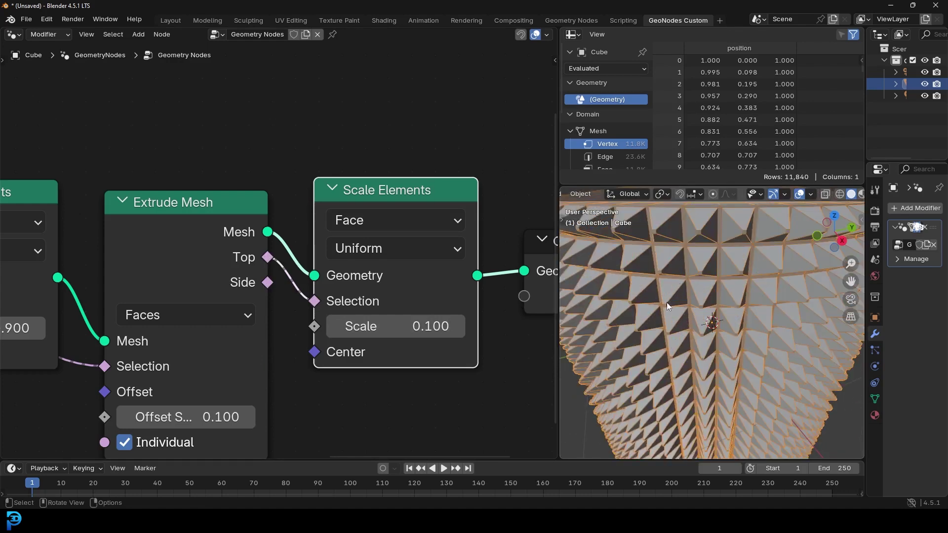
pyautogui.scroll(-5, 667, 306)
pyautogui.scroll(5, 676, 295)
pyautogui.scroll(-1, 183, 365)
pyautogui.moveTo(179, 368); pyautogui.dragTo(345, 232, button='middle')
pyautogui.scroll(1, 351, 259)
pyautogui.scroll(-5, 306, 262)
pyautogui.scroll(1, 315, 269)
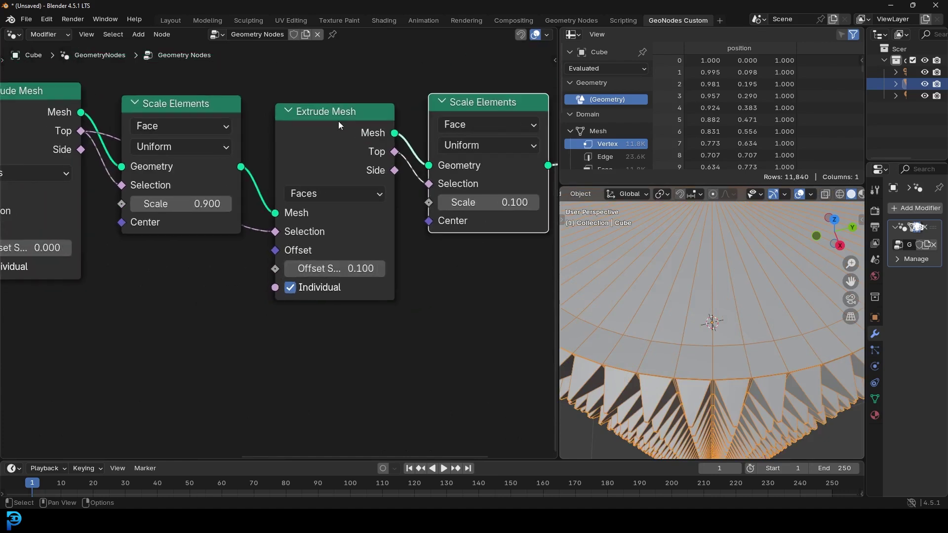
# Add a Value node connected to the second Extrude Mesh node's Offset Scale input.
pyautogui.moveTo(234, 319); pyautogui.dragTo(392, 277, button='middle')
pyautogui.scroll(1, 393, 277)
pyautogui.moveTo(384, 272); pyautogui.dragTo(255, 321)
pyautogui.write('value')
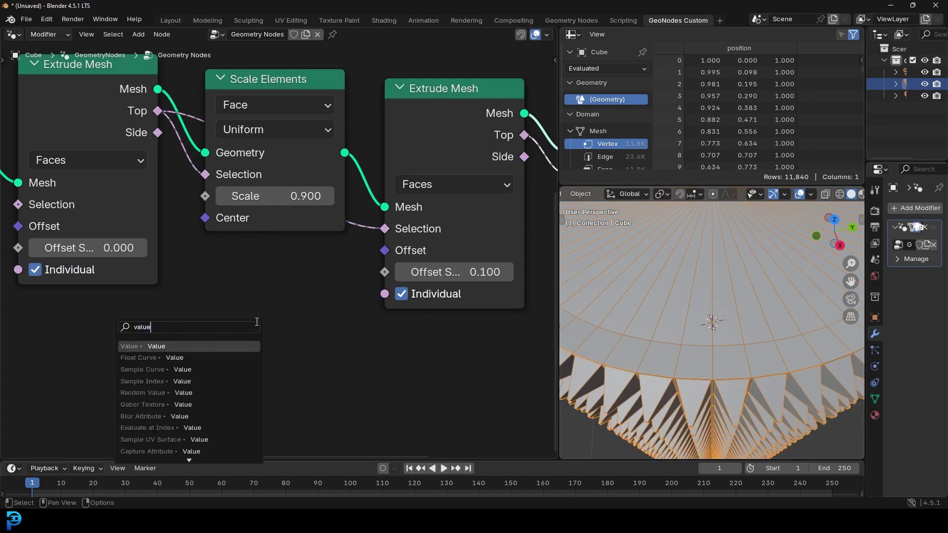
pyautogui.press('Return')
pyautogui.click(303, 349)
# Adjust the Value node to 0.07 while checking the spike height on the cylinder.
pyautogui.moveTo(232, 363); pyautogui.dragTo(189, 363)
pyautogui.scroll(-3, 651, 358)
pyautogui.moveTo(651, 358); pyautogui.dragTo(636, 320, button='middle')
pyautogui.scroll(3, 636, 319)
pyautogui.moveTo(218, 363); pyautogui.dragTo(237, 363)
# Label the Value node "pointyness" and move it to free space below the first Extrude Mesh node.
pyautogui.moveTo(184, 341); pyautogui.dragTo(272, 319, button='middle')
pyautogui.scroll(1, 272, 319)
pyautogui.rightClick(285, 313)
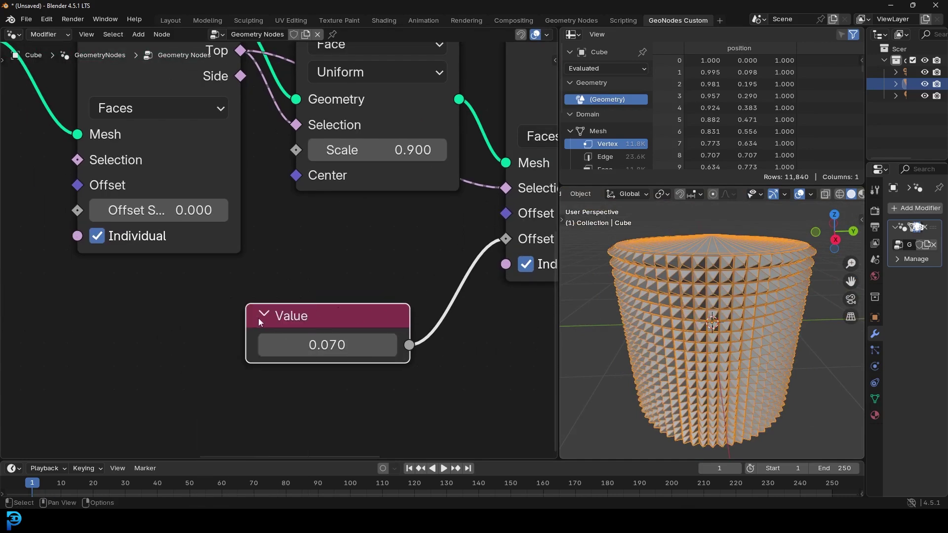
pyautogui.rightClick(286, 317)
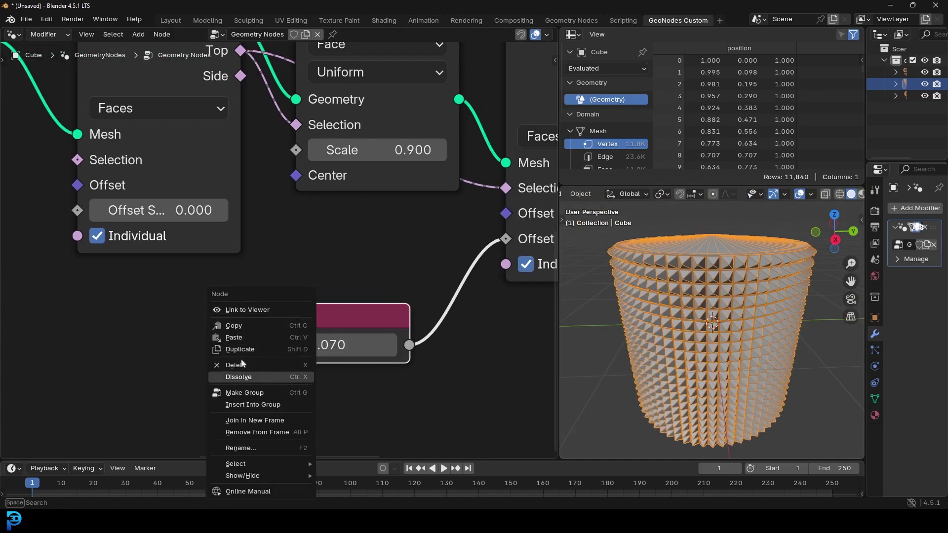
pyautogui.click(241, 448)
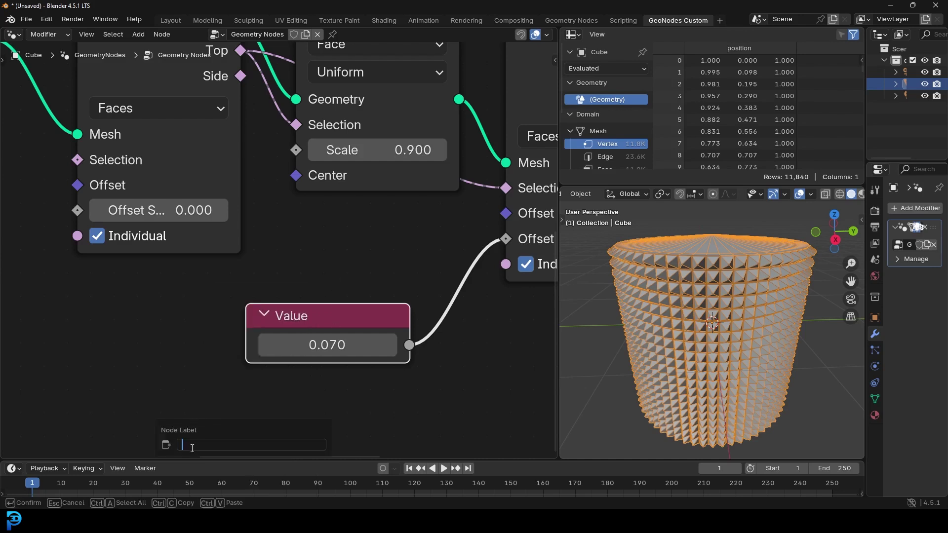
pyautogui.write('pointyness')
pyautogui.press('Return')
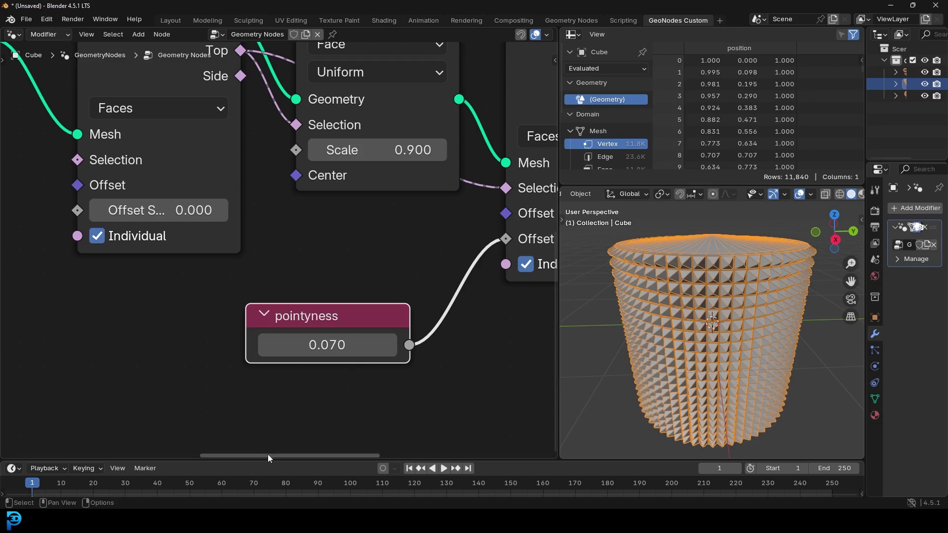
pyautogui.scroll(-3, 274, 248)
pyautogui.moveTo(352, 278); pyautogui.dragTo(235, 347)
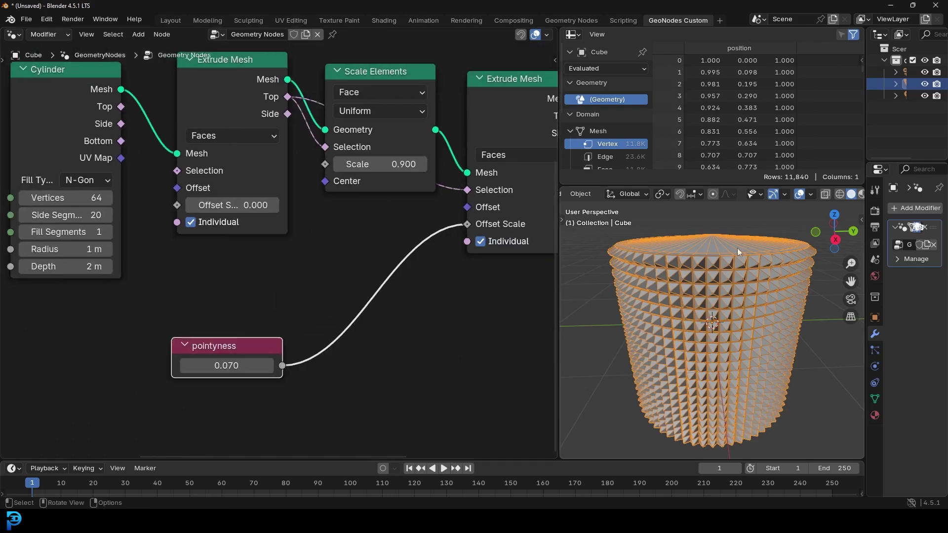
# Inspect the spiked top edge and space the Cylinder node well apart from the first Extrude Mesh node.
pyautogui.moveTo(716, 257)
pyautogui.mouseDown(button='middle')
pyautogui.moveTo(686, 285)
pyautogui.moveTo(710, 255)
pyautogui.moveTo(704, 235)
pyautogui.moveTo(712, 259)
pyautogui.moveTo(693, 265)
pyautogui.moveTo(701, 249)
pyautogui.mouseUp(button='middle')
pyautogui.scroll(5, 710, 255)
pyautogui.scroll(-10, 707, 250)
pyautogui.scroll(6, 719, 296)
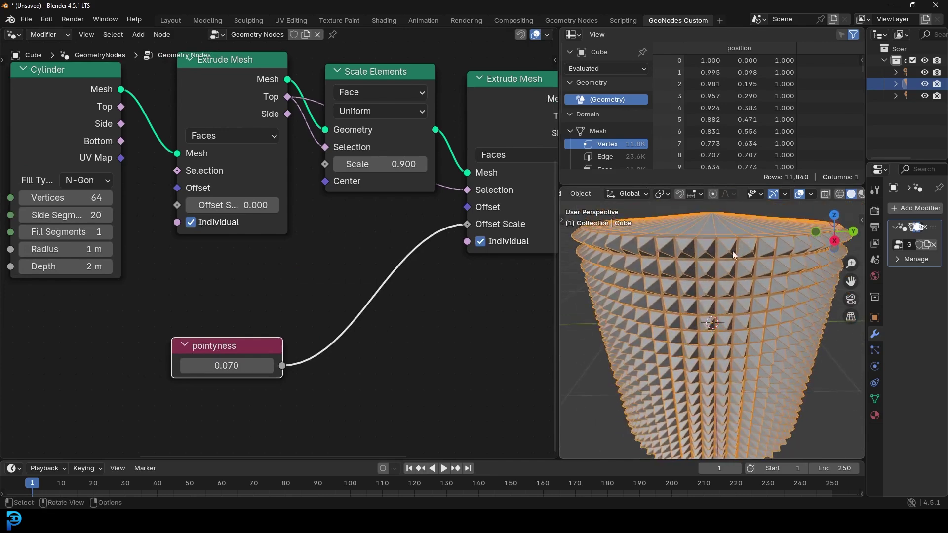
pyautogui.scroll(-2, 730, 384)
pyautogui.scroll(-6, 246, 203)
pyautogui.moveTo(128, 173); pyautogui.dragTo(336, 254, button='middle')
pyautogui.scroll(5, 306, 242)
pyautogui.scroll(-3, 339, 231)
pyautogui.moveTo(359, 226); pyautogui.dragTo(212, 230)
pyautogui.moveTo(373, 234); pyautogui.dragTo(262, 286, button='middle')
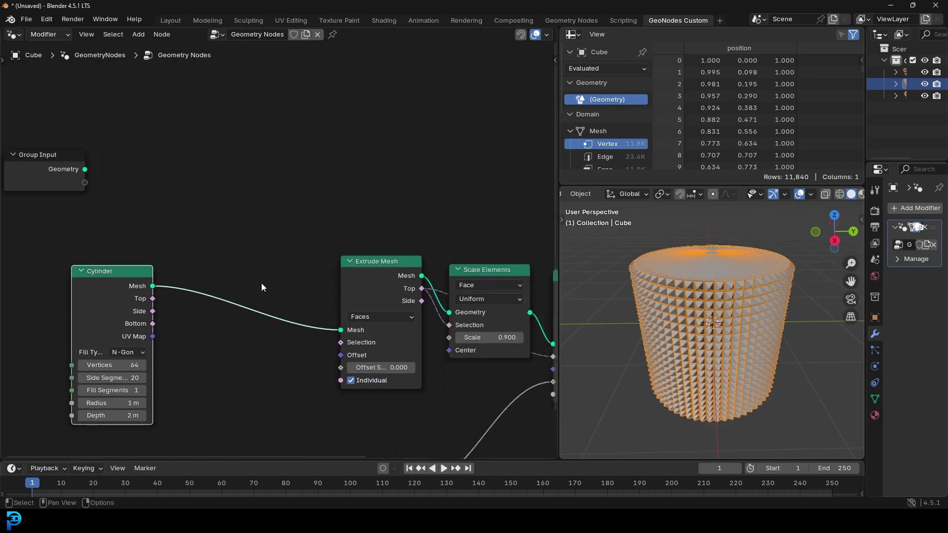
pyautogui.scroll(2, 263, 287)
pyautogui.moveTo(399, 273); pyautogui.dragTo(368, 265)
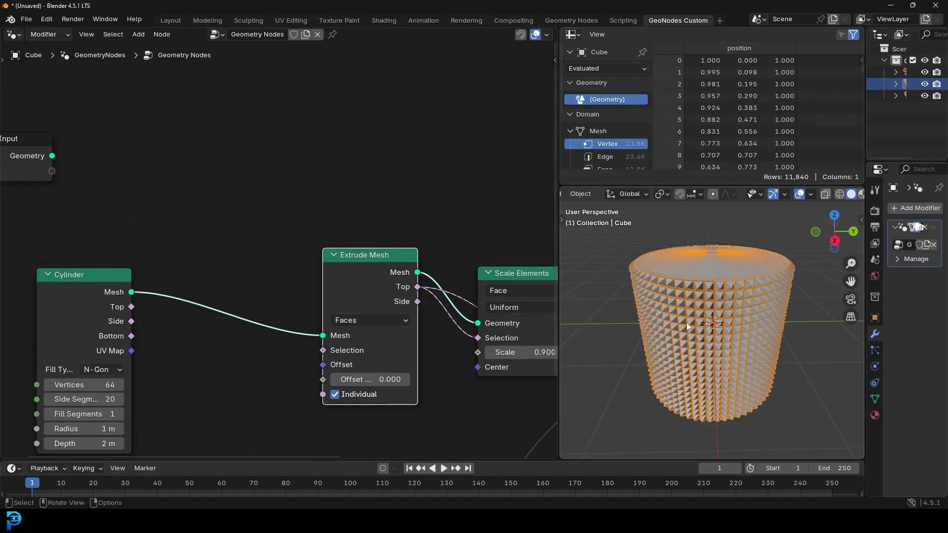
# Add a Position node and place it above the Cylinder node.
pyautogui.scroll(4, 714, 280)
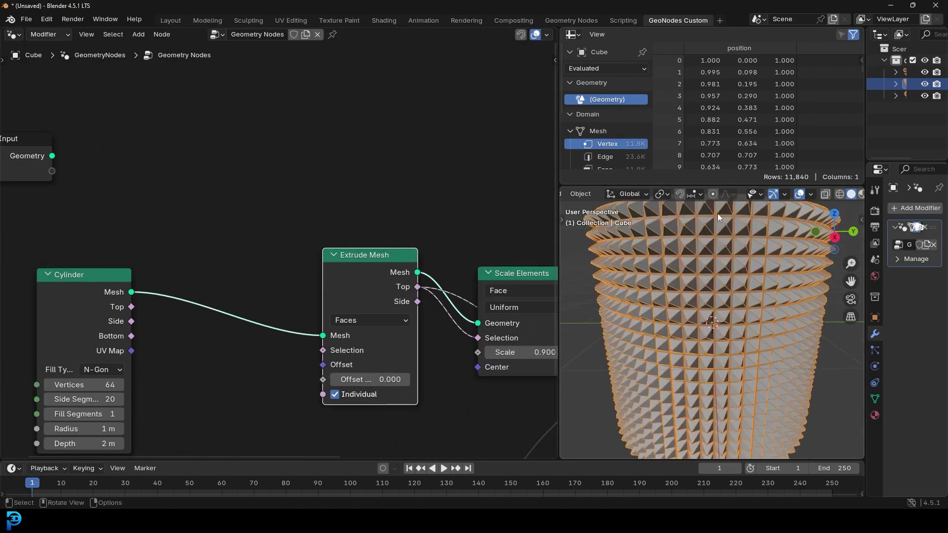
pyautogui.scroll(-4, 132, 223)
pyautogui.moveTo(132, 223); pyautogui.dragTo(255, 268, button='middle')
pyautogui.scroll(1, 276, 247)
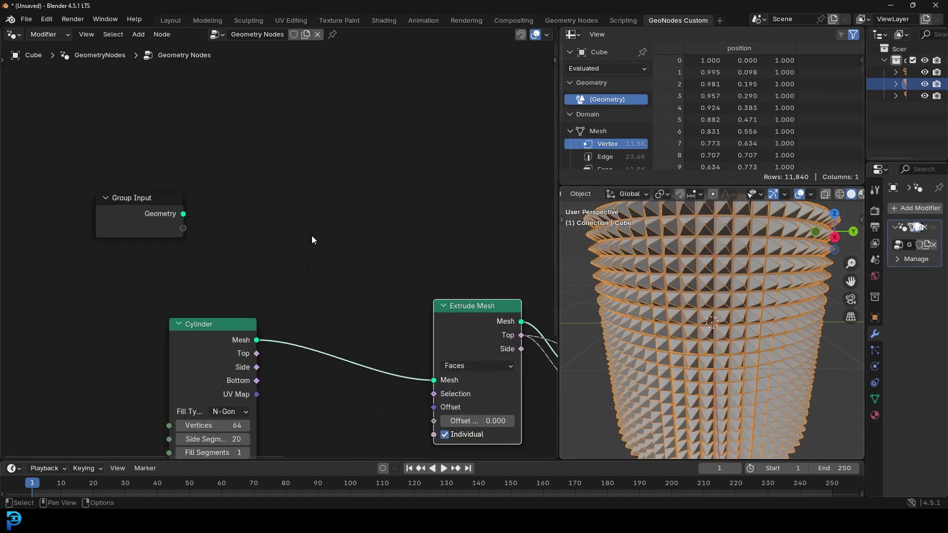
pyautogui.hotkey('shift', 'a')
pyautogui.click(307, 206)
pyautogui.write('pos')
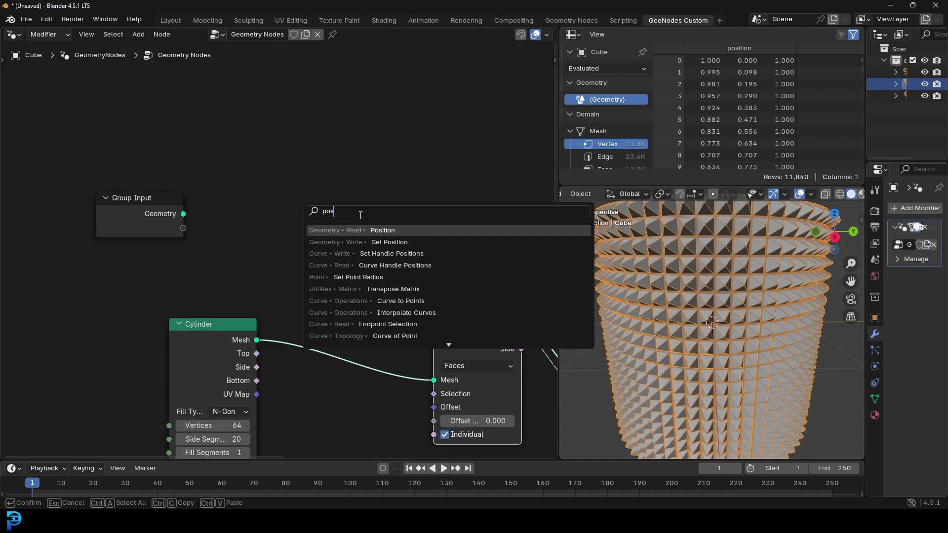
pyautogui.click(385, 230)
pyautogui.click(258, 229)
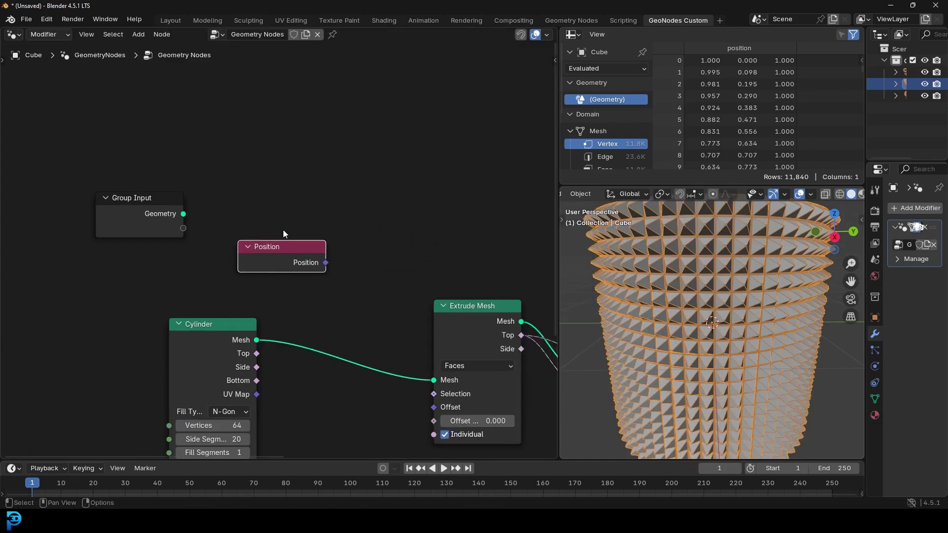
pyautogui.scroll(2, 306, 233)
pyautogui.moveTo(309, 256); pyautogui.dragTo(290, 243)
# Add a Separate XYZ node beside the Position node.
pyautogui.scroll(-3, 727, 306)
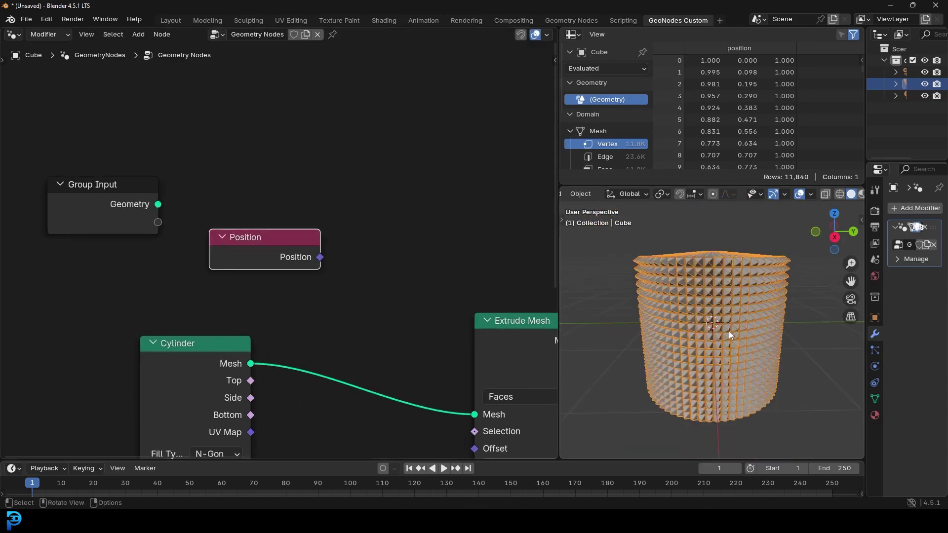
pyautogui.scroll(-2, 729, 331)
pyautogui.scroll(2, 318, 176)
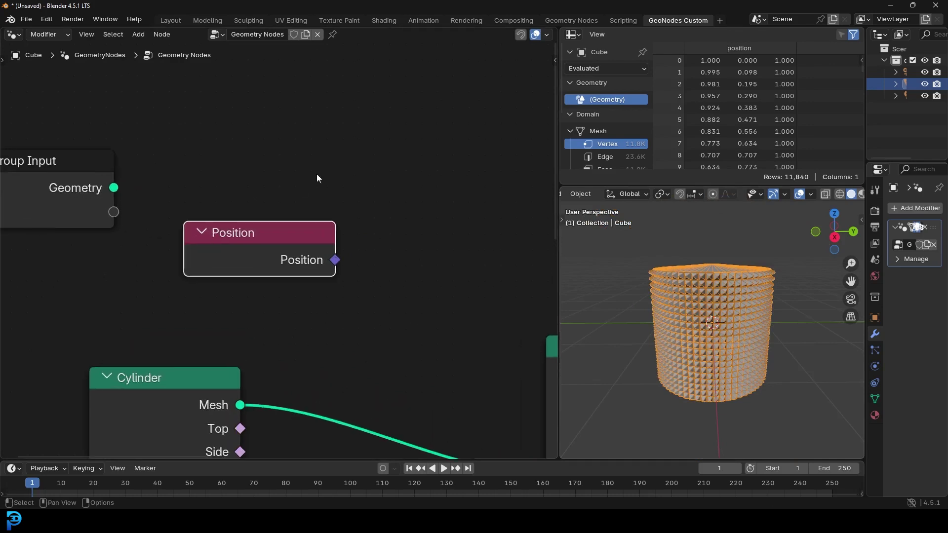
pyautogui.hotkey('shift', 'a')
pyautogui.click(400, 173)
pyautogui.write('seper')
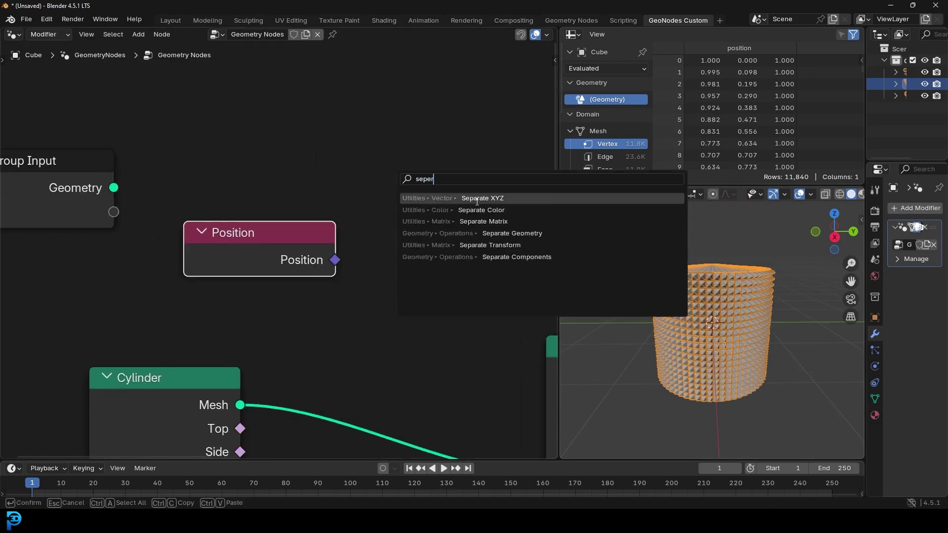
pyautogui.click(477, 198)
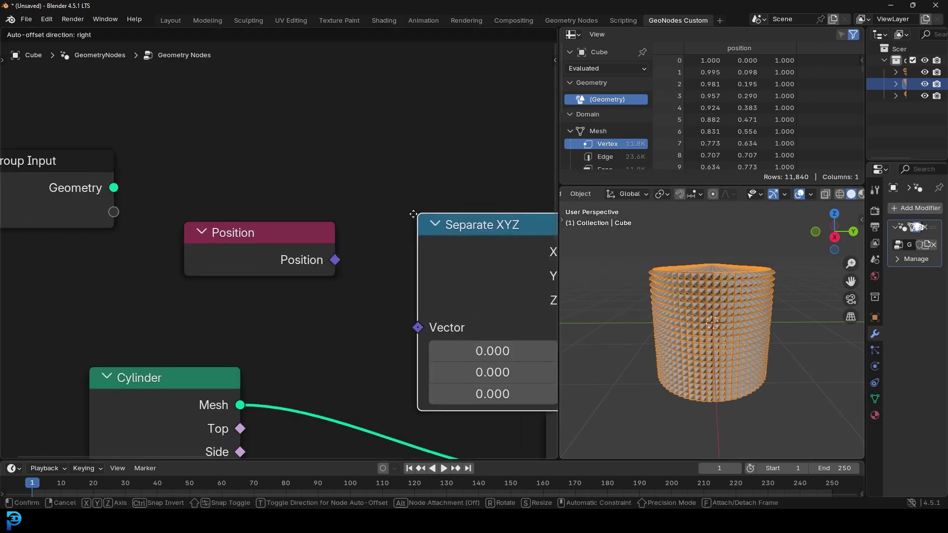
pyautogui.click(375, 141)
# Move the Group Input and Position nodes aside and link Position to the Separate XYZ node's Vector input.
pyautogui.scroll(-2, 241, 241)
pyautogui.moveTo(120, 198); pyautogui.dragTo(45, 178)
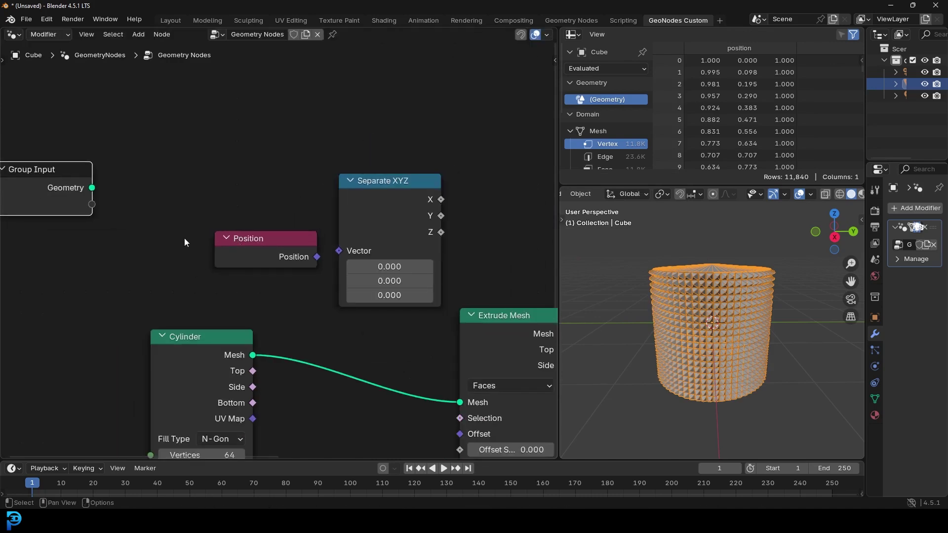
pyautogui.click(229, 249)
pyautogui.moveTo(254, 241); pyautogui.dragTo(173, 242)
pyautogui.scroll(2, 265, 270)
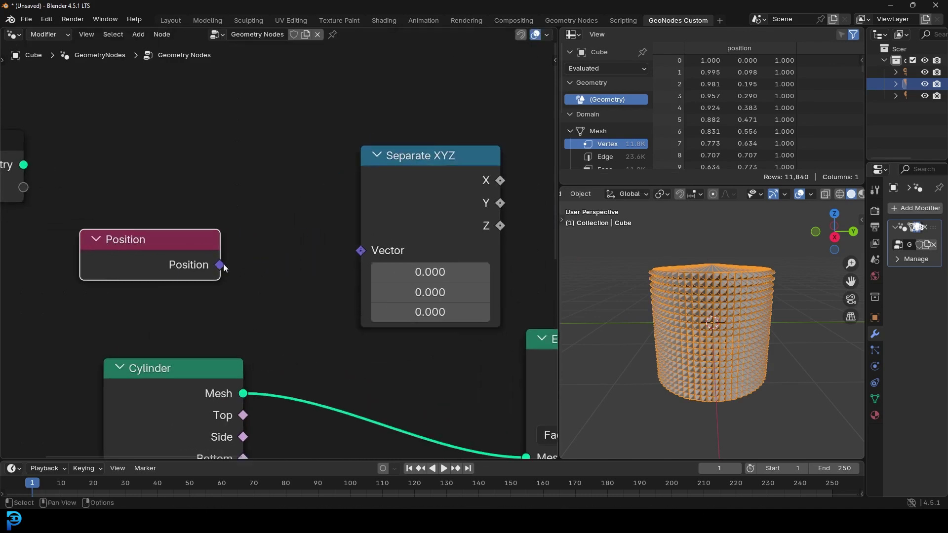
pyautogui.moveTo(219, 265); pyautogui.dragTo(361, 251)
# Rearrange the Cylinder and Separate XYZ nodes, bringing Separate XYZ closer to the Position node.
pyautogui.scroll(-3, 381, 226)
pyautogui.moveTo(380, 227); pyautogui.dragTo(273, 264, button='middle')
pyautogui.scroll(1, 218, 316)
pyautogui.moveTo(87, 387); pyautogui.dragTo(76, 403)
pyautogui.moveTo(295, 195); pyautogui.dragTo(236, 233)
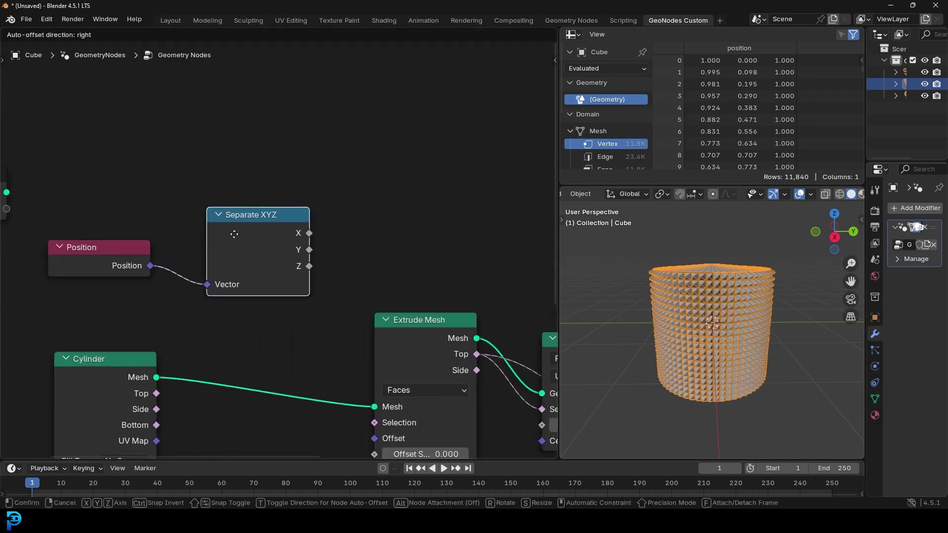
# Add a Math node beside the Separate XYZ node and set its operation to Greater Than.
pyautogui.scroll(1, 280, 232)
pyautogui.hotkey('shift', 'a')
pyautogui.click(351, 170)
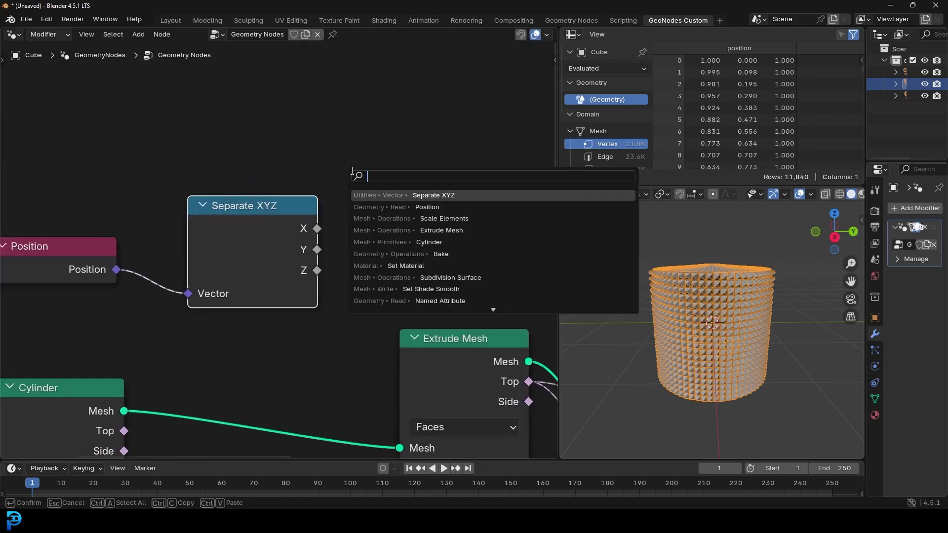
pyautogui.write('math')
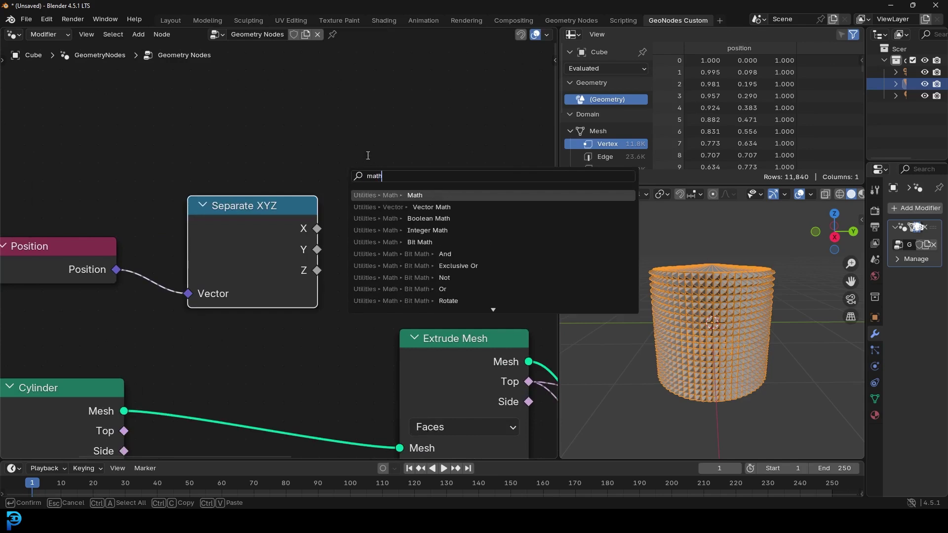
pyautogui.click(445, 193)
pyautogui.click(427, 167)
pyautogui.click(427, 167)
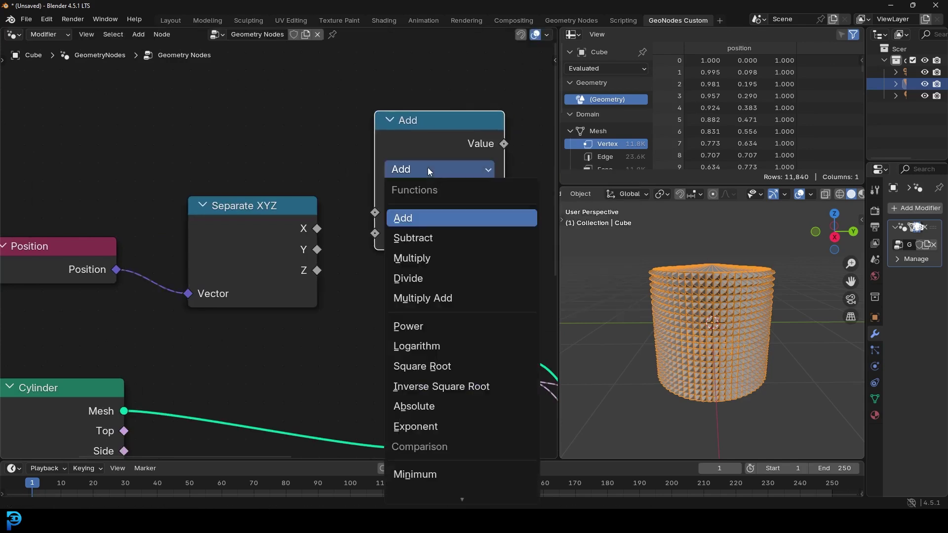
pyautogui.scroll(-2, 256, 196)
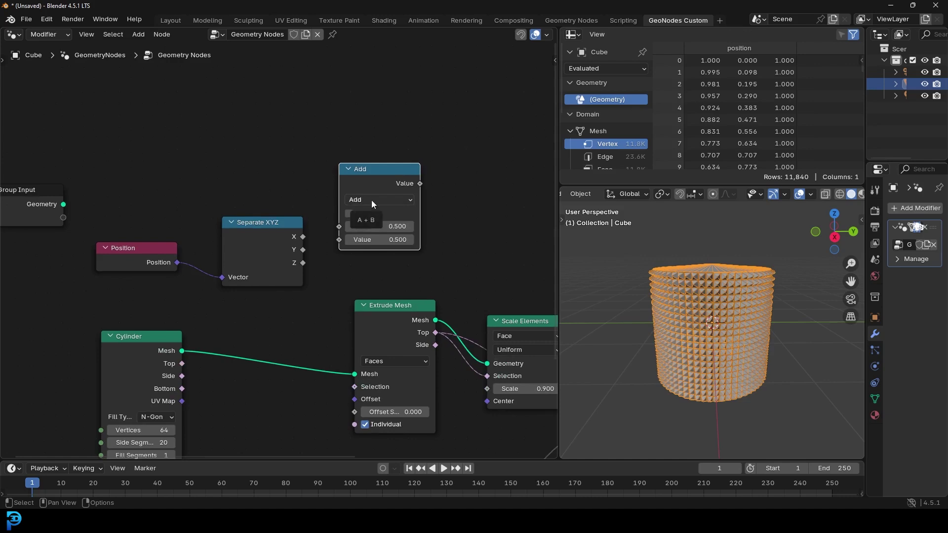
pyautogui.click(372, 200)
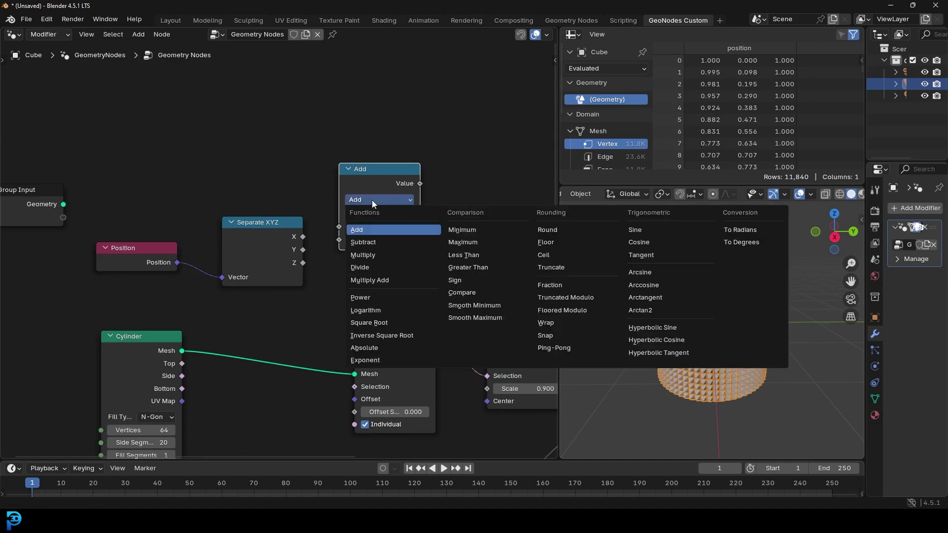
pyautogui.click(488, 267)
pyautogui.scroll(3, 307, 198)
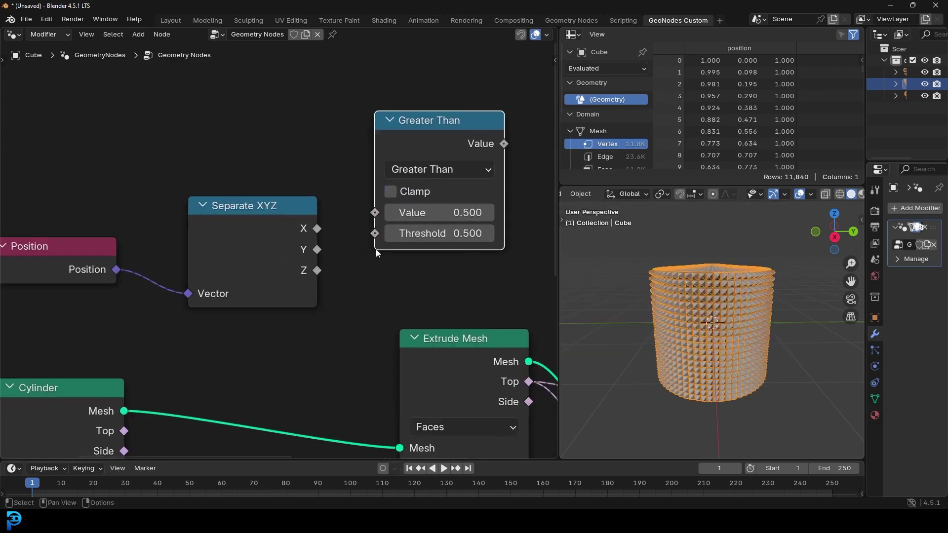
# Link the Separate XYZ node's Z output to the Greater Than node's Value input.
pyautogui.click(324, 270)
pyautogui.moveTo(318, 270); pyautogui.dragTo(376, 214)
pyautogui.scroll(-6, 280, 249)
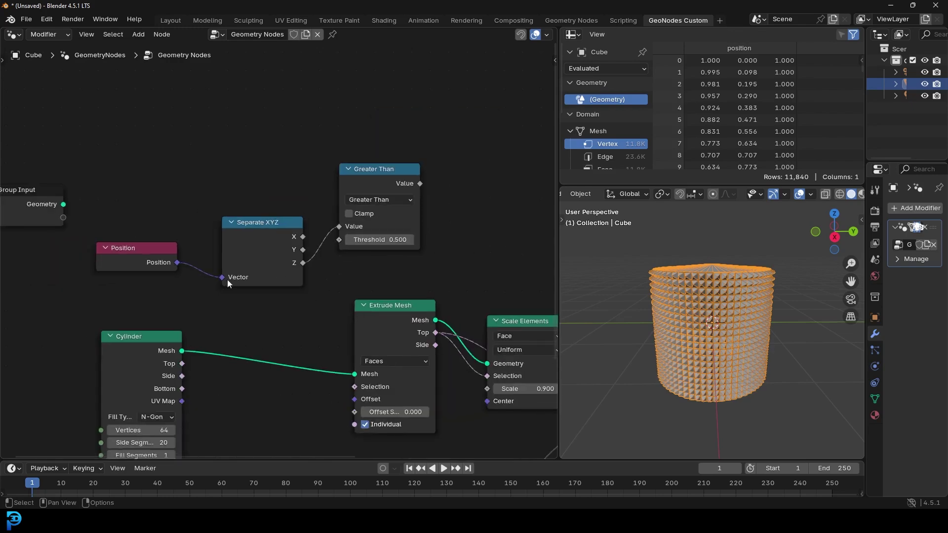
# Move the Group Input, Position and Separate XYZ nodes farther away from the Greater Than node.
pyautogui.scroll(1, 227, 278)
pyautogui.moveTo(99, 236); pyautogui.dragTo(226, 251, button='middle')
pyautogui.moveTo(111, 196); pyautogui.dragTo(58, 97)
pyautogui.moveTo(225, 272); pyautogui.dragTo(148, 237)
pyautogui.moveTo(380, 234); pyautogui.dragTo(288, 214)
pyautogui.moveTo(385, 259); pyautogui.dragTo(224, 261, button='middle')
pyautogui.scroll(2, 223, 260)
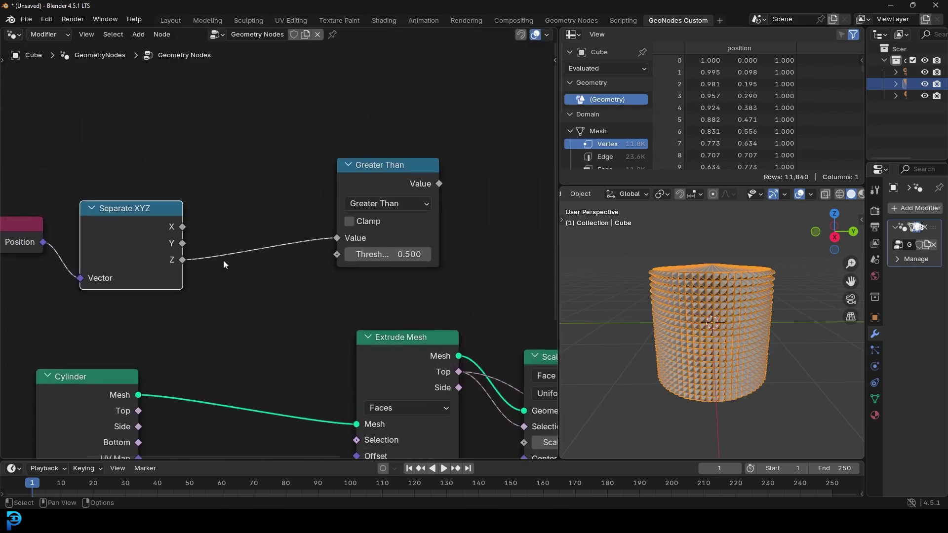
# Place the Greater Than node close beside Separate XYZ and raise the Extrude Mesh node slightly.
pyautogui.click(362, 164)
pyautogui.moveTo(384, 165); pyautogui.dragTo(265, 207)
pyautogui.moveTo(391, 248); pyautogui.dragTo(457, 347)
pyautogui.press('g')
pyautogui.click(462, 303)
# Link the Greater Than node's Value output to the Extrude Mesh node's Selection input and inspect the spikes.
pyautogui.moveTo(321, 226); pyautogui.dragTo(360, 397)
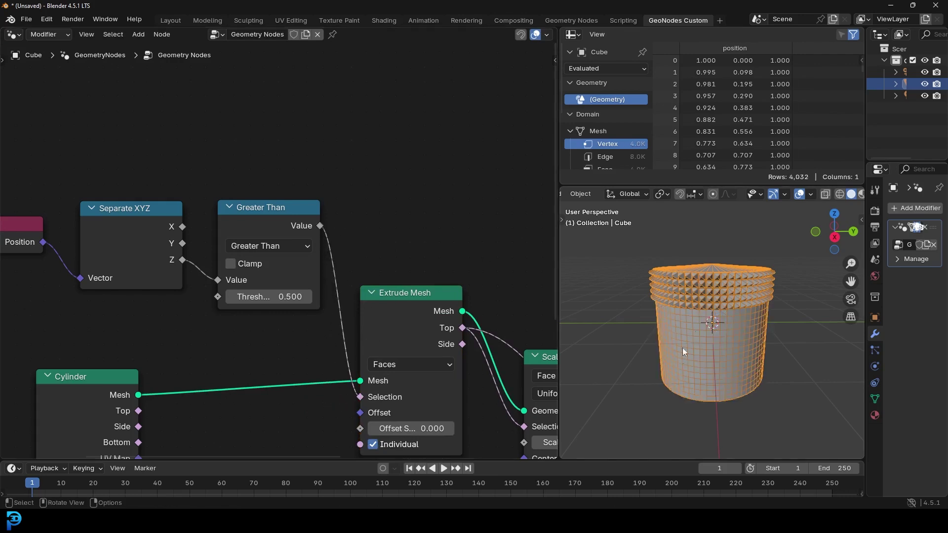
pyautogui.scroll(4, 701, 311)
pyautogui.scroll(2, 351, 297)
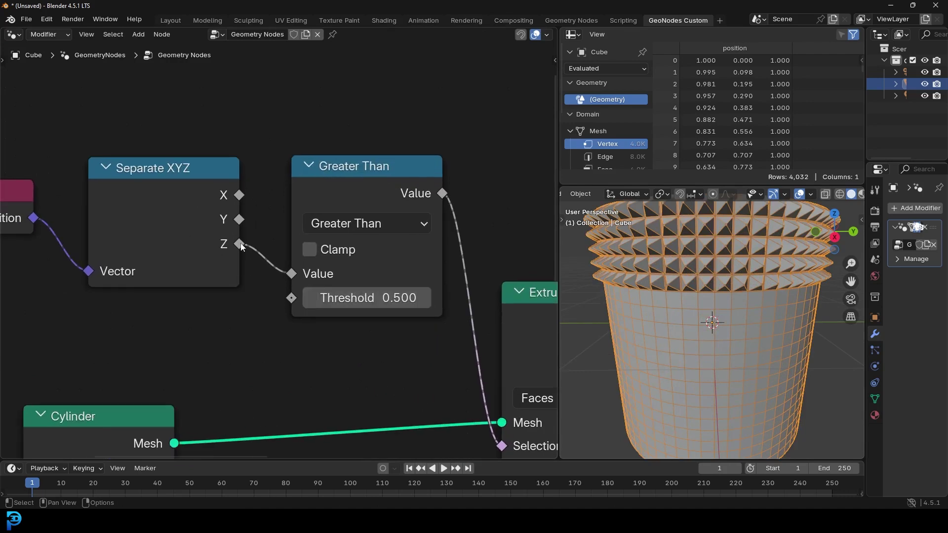
pyautogui.scroll(-4, 716, 275)
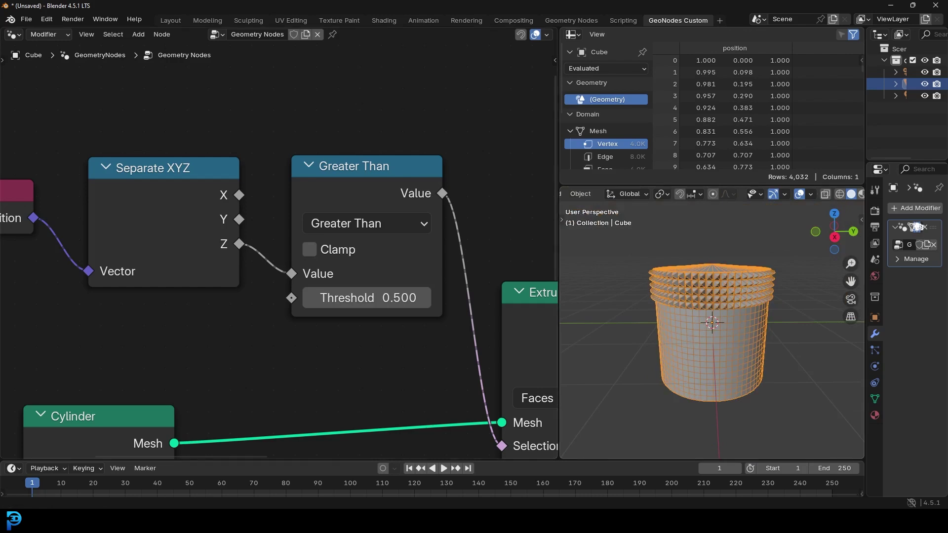
# Set the Greater Than node's threshold to -0.4.
pyautogui.click(373, 294)
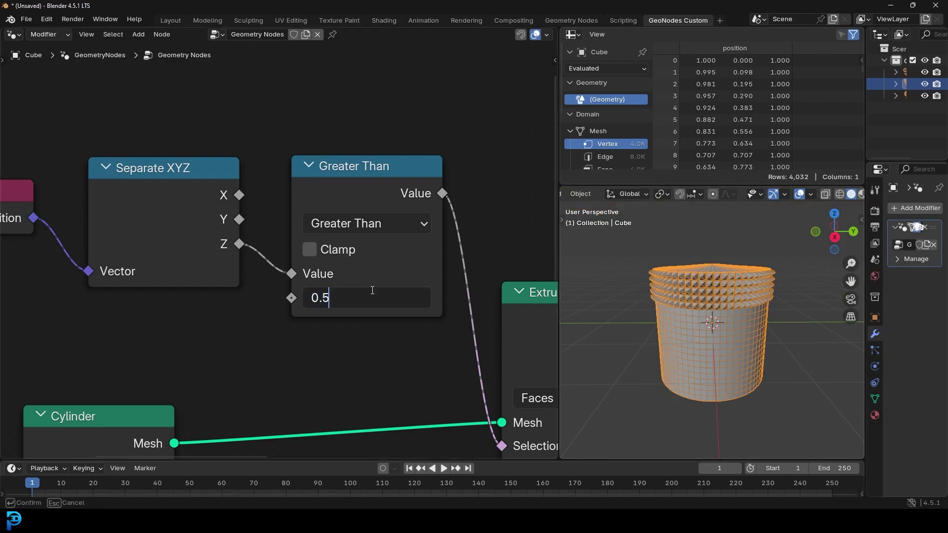
pyautogui.write('-.9')
pyautogui.press('Return')
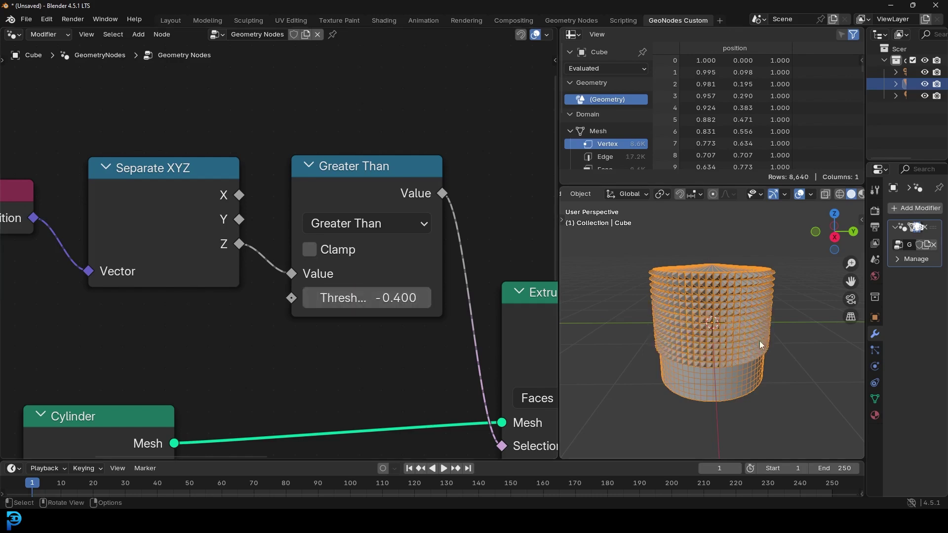
# Duplicate the Separate XYZ and Greater Than nodes together and place the copies below the originals.
pyautogui.scroll(-6, 194, 220)
pyautogui.moveTo(232, 140); pyautogui.dragTo(302, 171, button='middle')
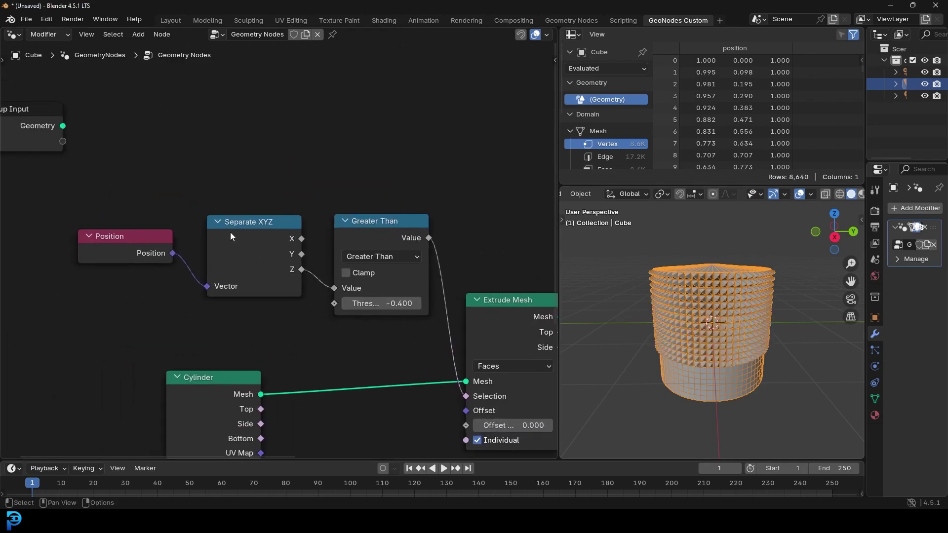
pyautogui.moveTo(230, 232); pyautogui.dragTo(242, 265, button='middle')
pyautogui.click(252, 256)
pyautogui.click(251, 231)
pyautogui.click(252, 254)
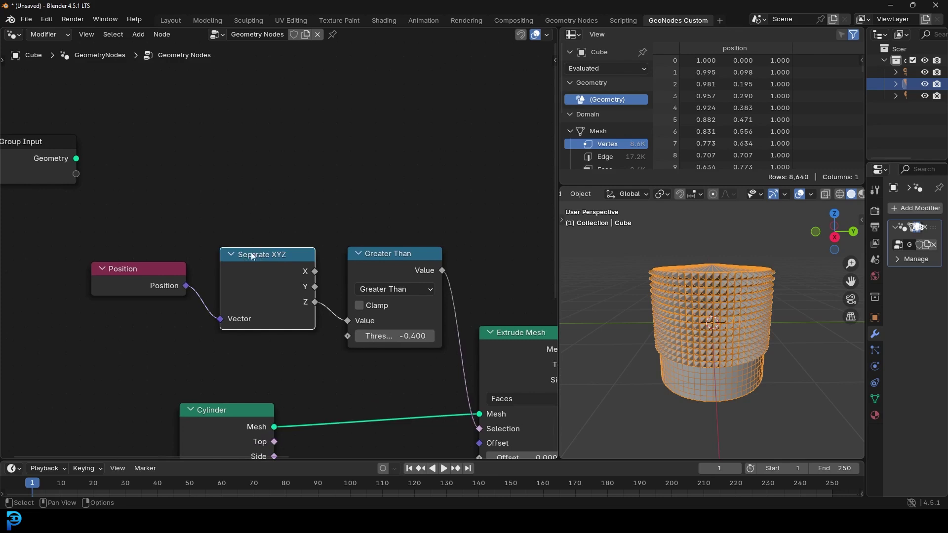
pyautogui.moveTo(237, 198); pyautogui.dragTo(365, 244)
pyautogui.scroll(-1, 372, 273)
pyautogui.hotkey('shift', 'd')
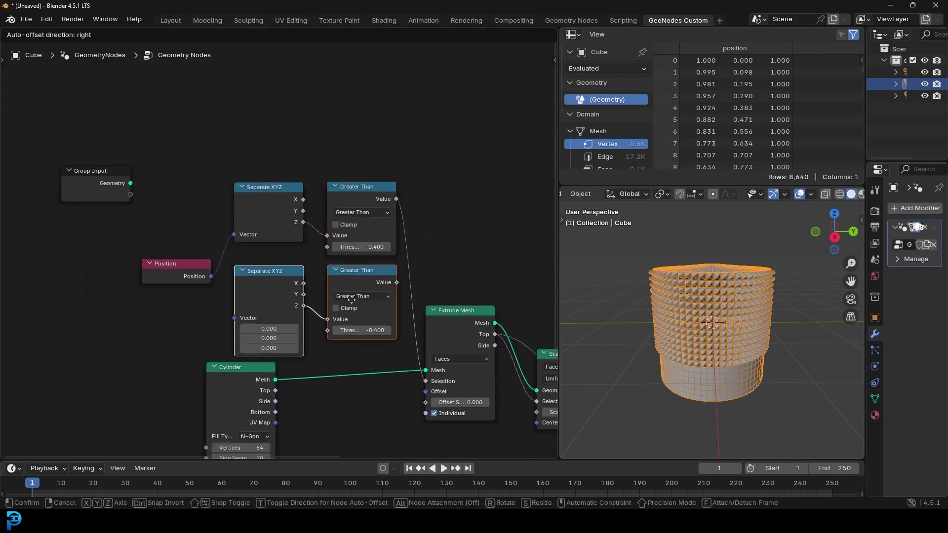
pyautogui.click(351, 299)
# Link the Position node's output to the duplicated Separate XYZ node's Vector input.
pyautogui.scroll(2, 296, 279)
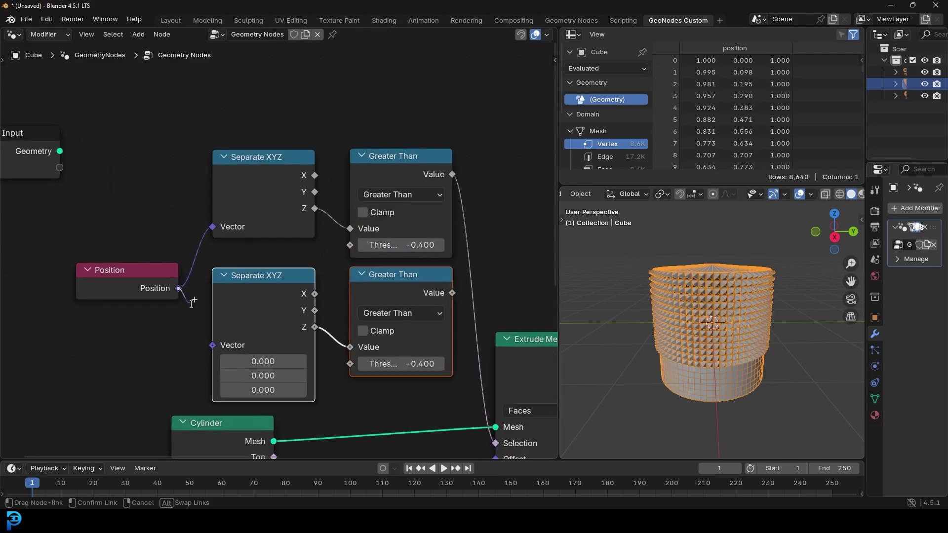
pyautogui.moveTo(184, 296); pyautogui.dragTo(191, 303)
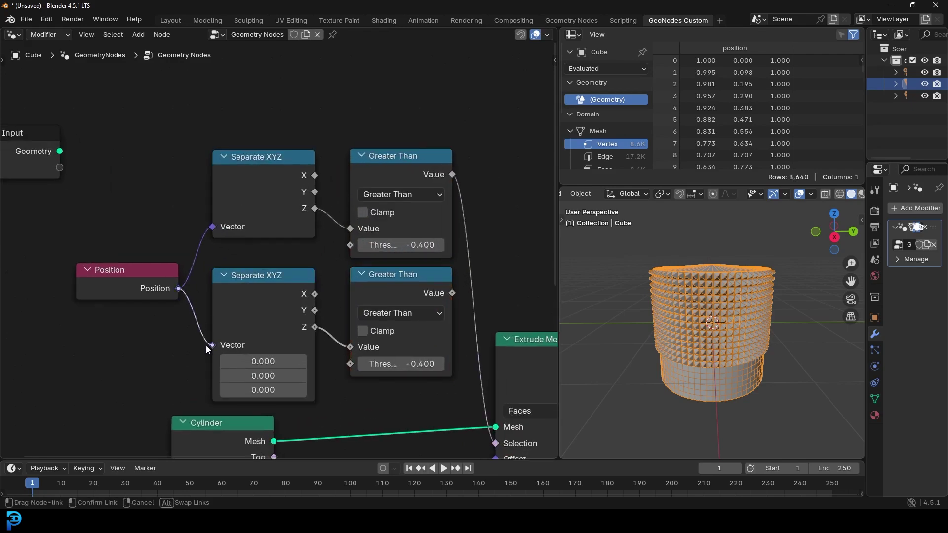
pyautogui.moveTo(206, 346); pyautogui.dragTo(210, 346)
# Change the duplicated Greater Than node's operation to Less Than.
pyautogui.moveTo(287, 327); pyautogui.dragTo(195, 265, button='middle')
pyautogui.scroll(1, 285, 260)
pyautogui.scroll(1, 299, 253)
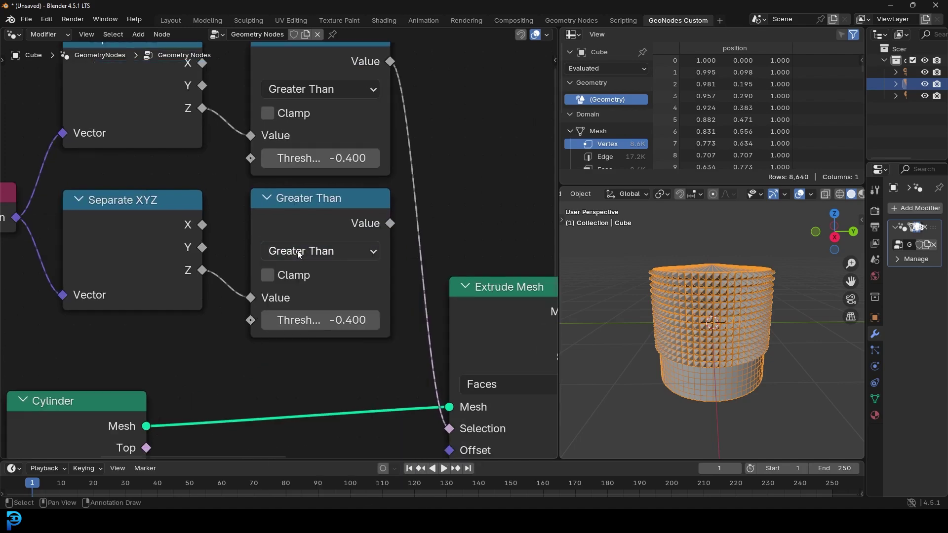
pyautogui.click(299, 252)
pyautogui.scroll(-2, 386, 211)
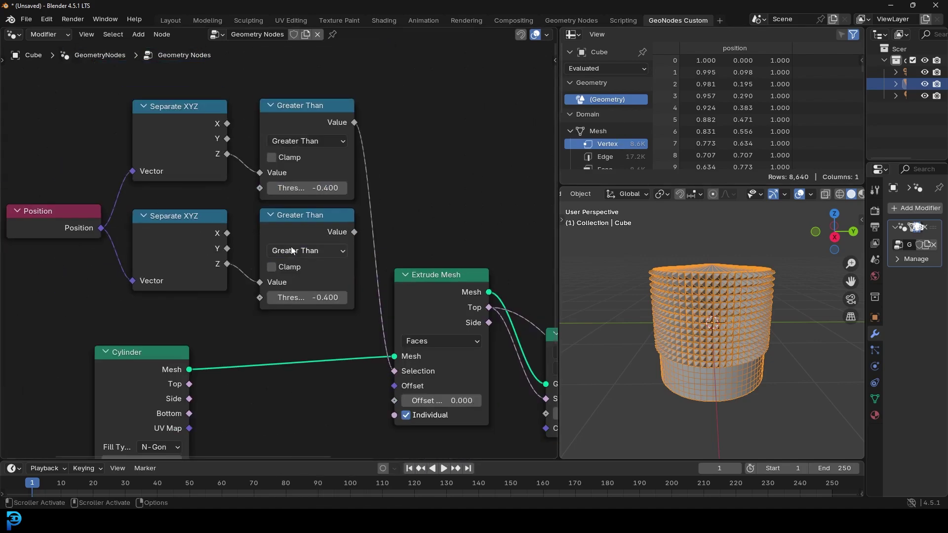
pyautogui.click(291, 251)
pyautogui.click(410, 316)
pyautogui.scroll(1, 306, 259)
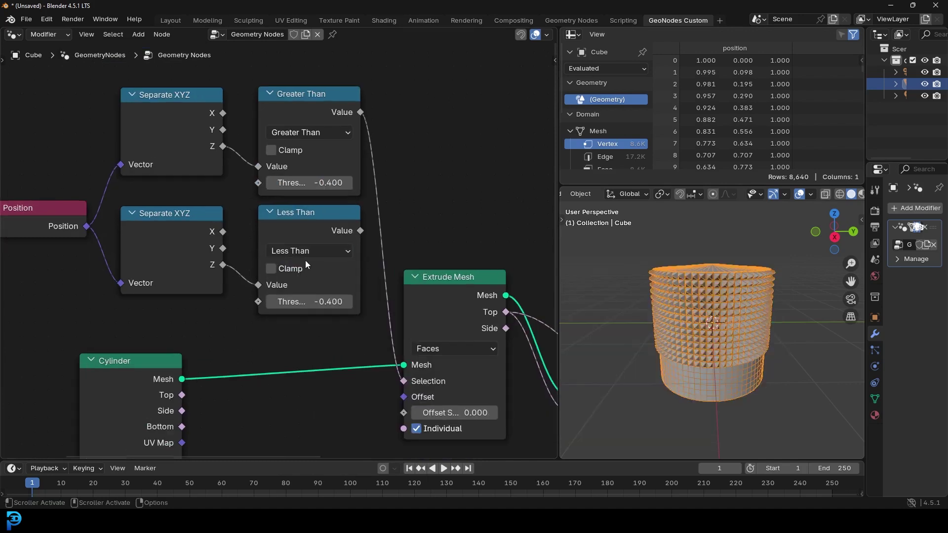
# Set the Less Than node's threshold to 0.9.
pyautogui.click(330, 304)
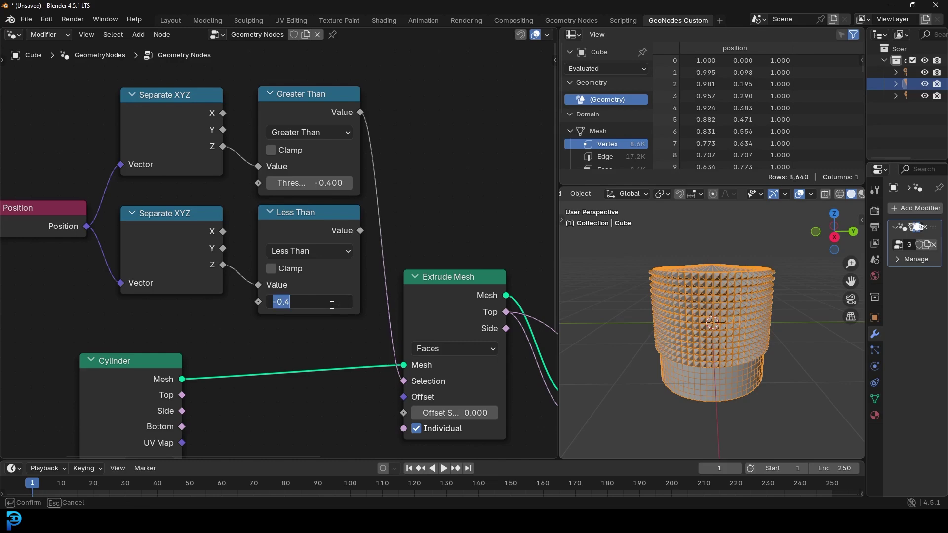
pyautogui.write('0.9')
pyautogui.press('Return')
pyautogui.scroll(-4, 273, 325)
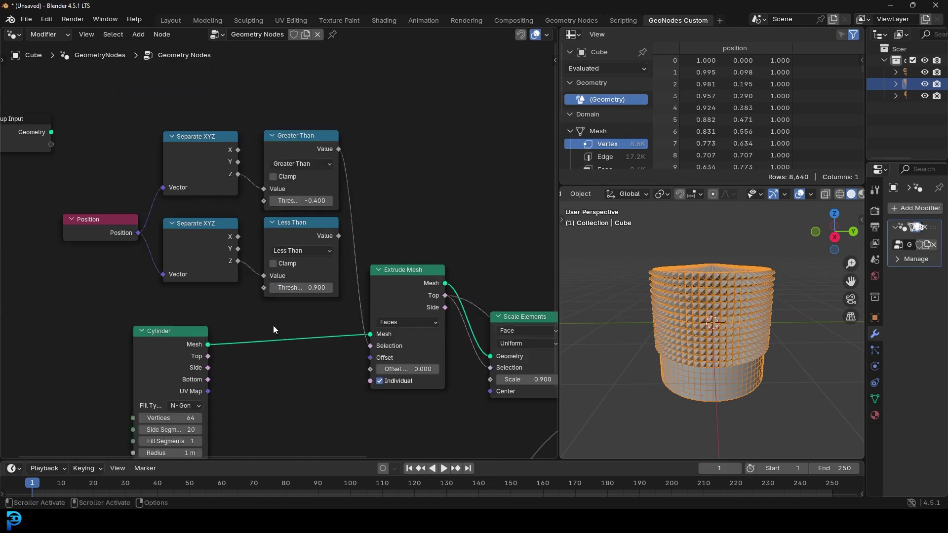
# Move the Group Input node aside and shift the Position, Separate XYZ and comparison nodes away from Extrude Mesh.
pyautogui.moveTo(476, 307); pyautogui.dragTo(327, 306, button='middle')
pyautogui.scroll(-2, 327, 307)
pyautogui.moveTo(170, 214); pyautogui.dragTo(457, 273, button='middle')
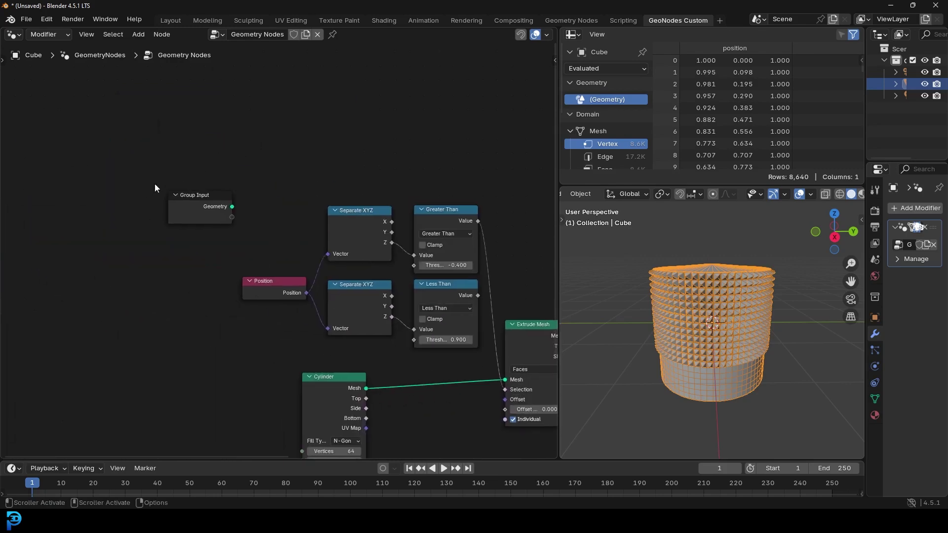
pyautogui.scroll(3, 195, 198)
pyautogui.press('g')
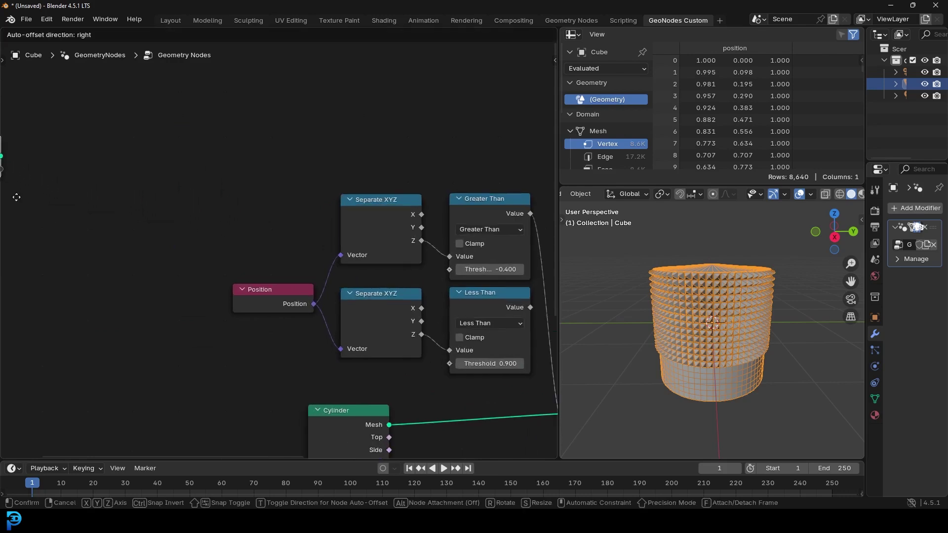
pyautogui.click(45, 193)
pyautogui.moveTo(196, 121); pyautogui.dragTo(532, 379)
pyautogui.press('g')
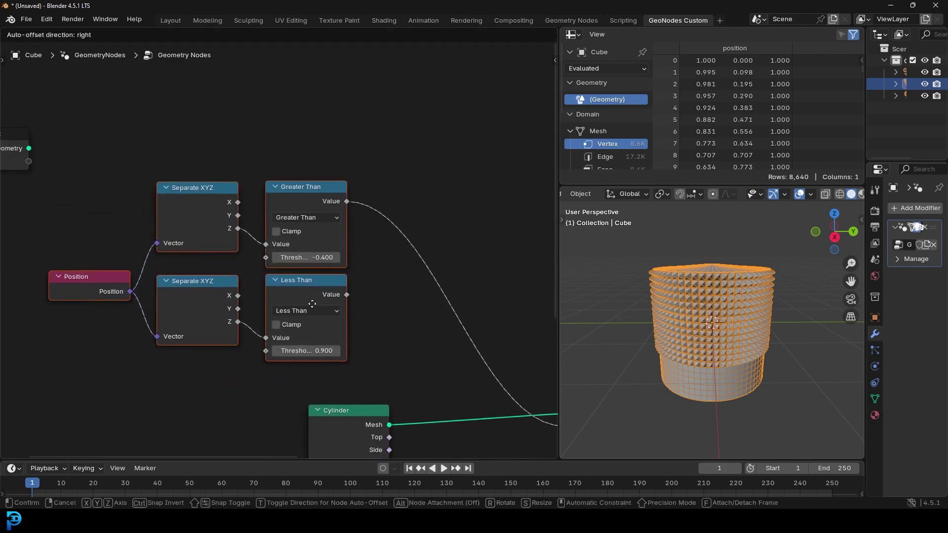
pyautogui.click(344, 370)
# Add another Math node after the Greater Than and Less Than nodes and set its operation to Multiply.
pyautogui.hotkey('shift', 'a')
pyautogui.click(446, 155)
pyautogui.write('mat')
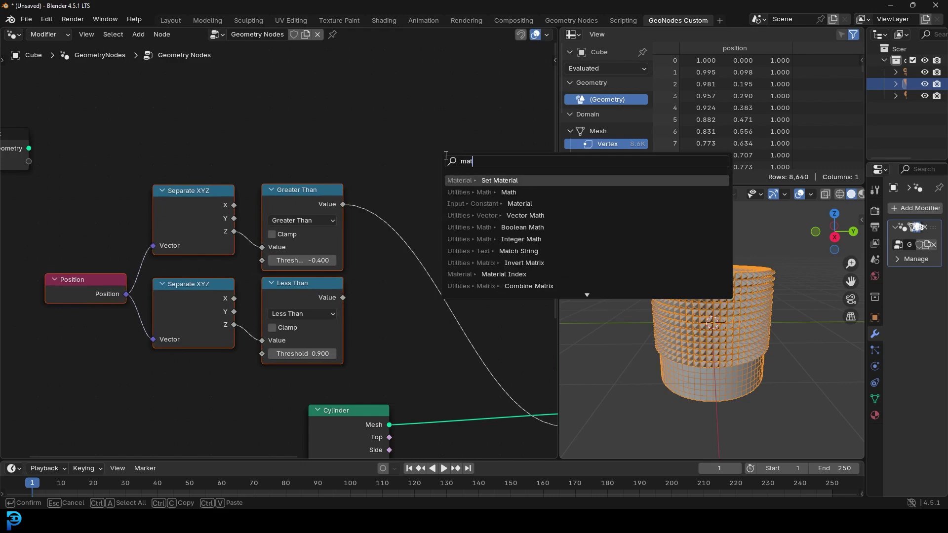
pyautogui.click(519, 192)
pyautogui.click(457, 176)
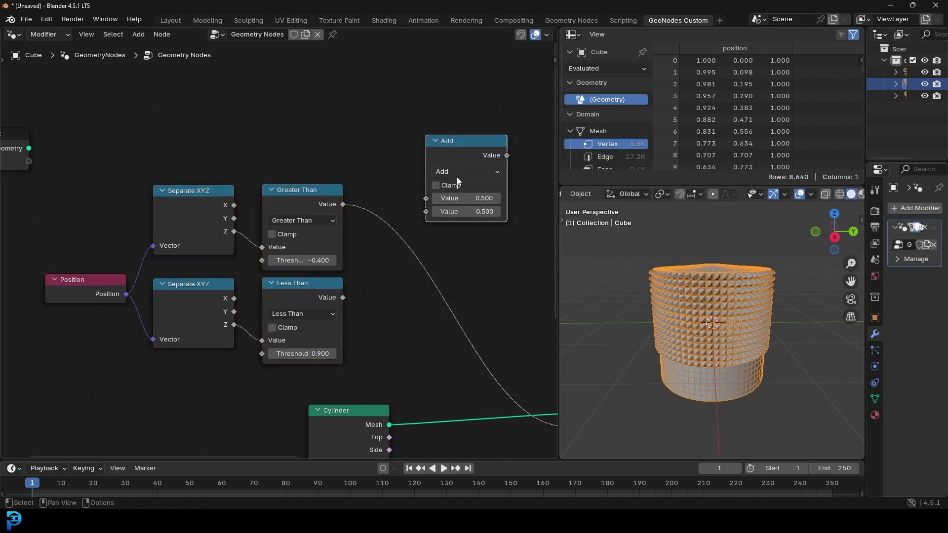
pyautogui.click(456, 173)
pyautogui.click(465, 225)
# Link the Greater Than output to the Multiply node's first value and the Less Than output to its second.
pyautogui.scroll(2, 362, 314)
pyautogui.moveTo(366, 316); pyautogui.dragTo(479, 197)
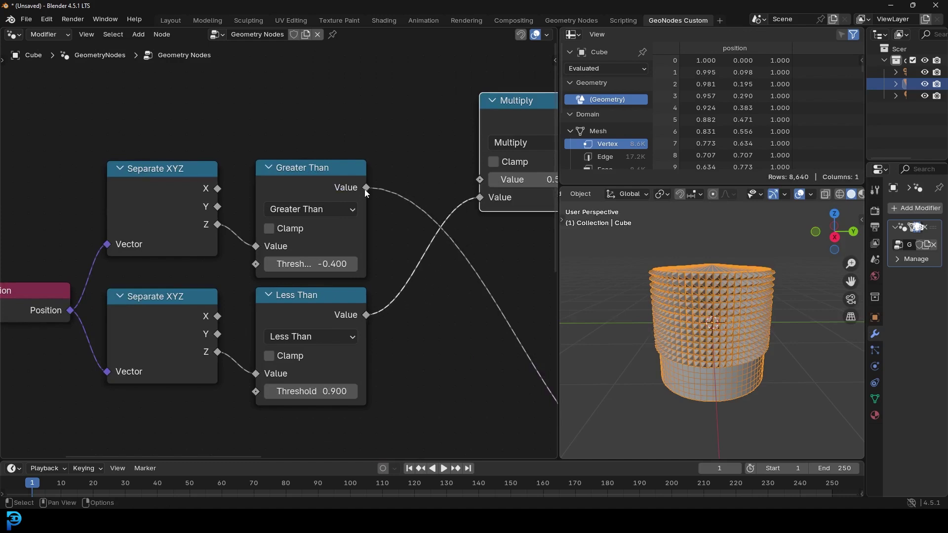
pyautogui.moveTo(366, 188); pyautogui.dragTo(480, 180)
# Link the Multiply node's Value output to the Extrude Mesh node's Selection input.
pyautogui.scroll(-5, 481, 232)
pyautogui.moveTo(481, 238); pyautogui.dragTo(341, 238, button='middle')
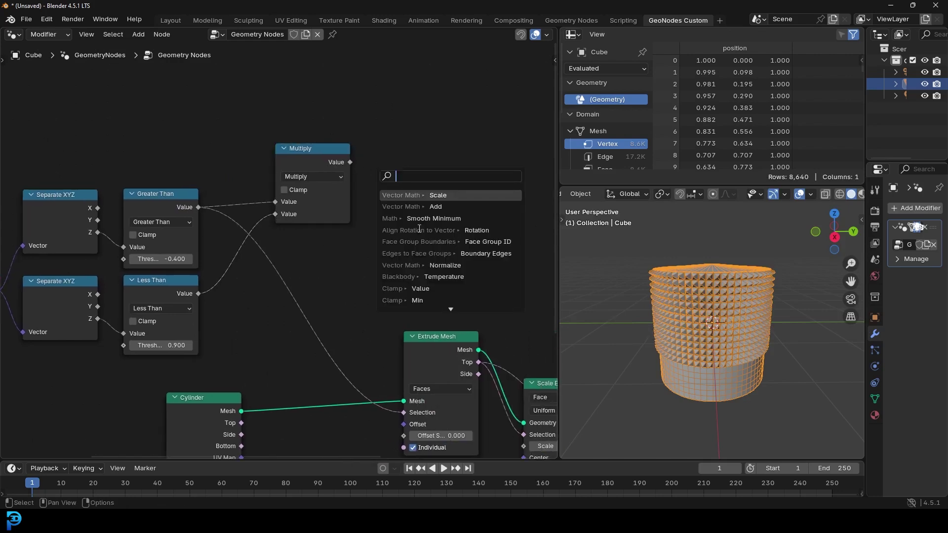
pyautogui.moveTo(350, 162); pyautogui.dragTo(404, 413)
pyautogui.scroll(3, 710, 346)
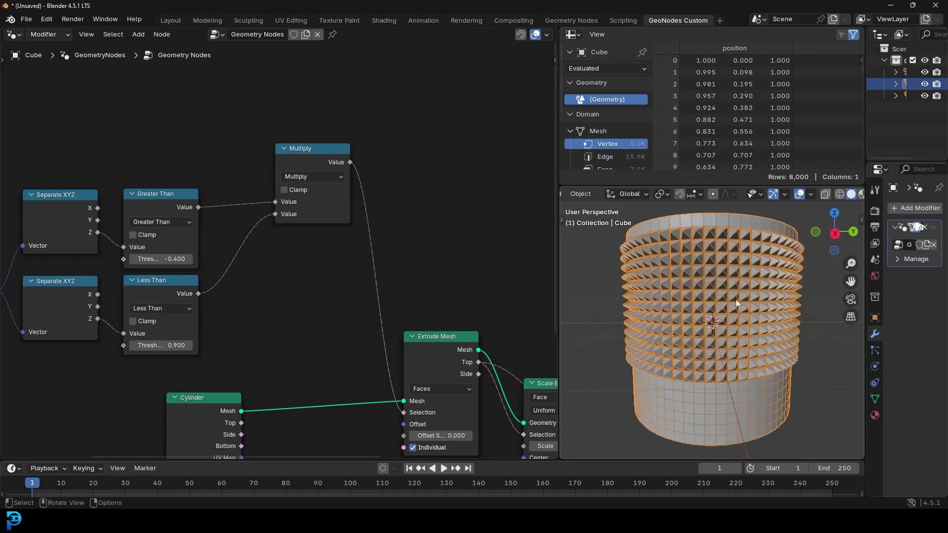
# Try out other threshold values on the Less Than node.
pyautogui.moveTo(230, 247); pyautogui.dragTo(390, 230, button='middle')
pyautogui.scroll(5, 390, 230)
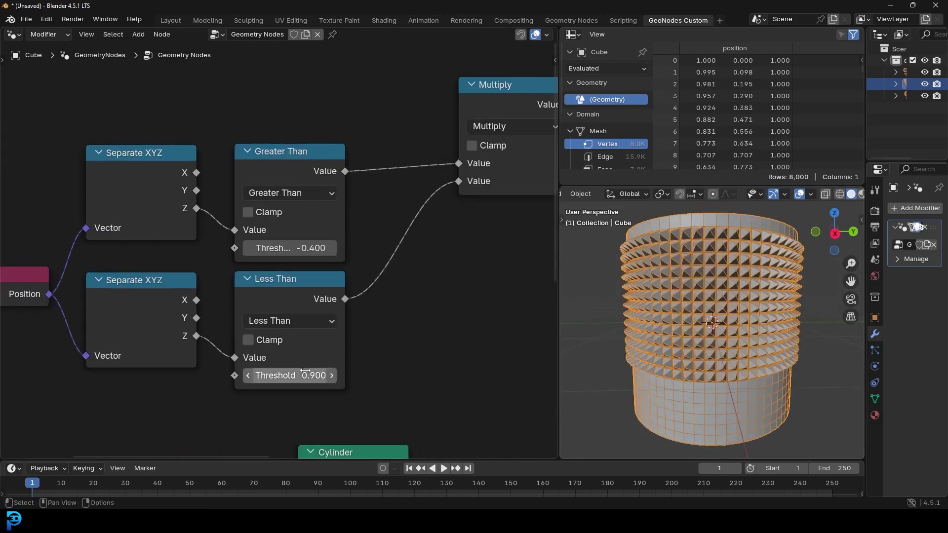
pyautogui.moveTo(299, 377)
pyautogui.mouseDown()
pyautogui.moveTo(321, 378)
pyautogui.moveTo(309, 377)
pyautogui.mouseUp()
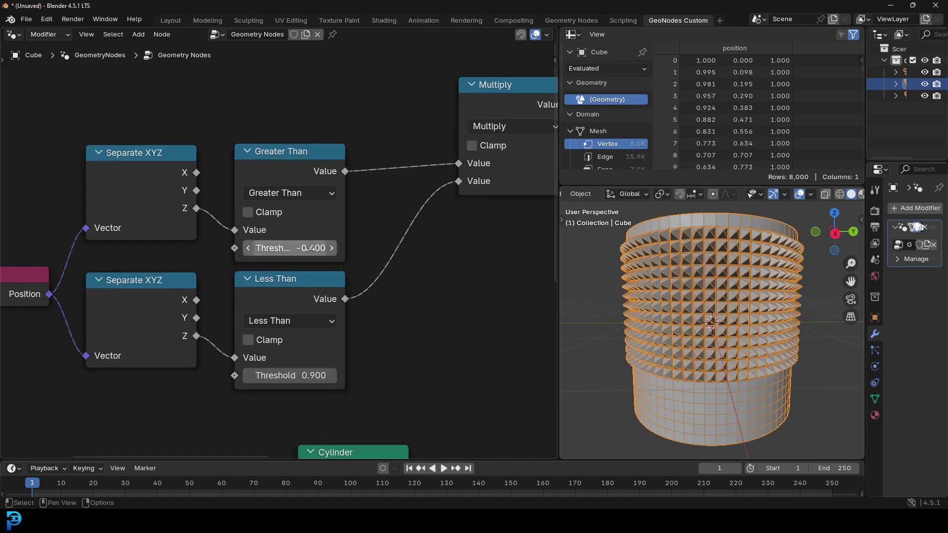
# Adjust the Greater Than node's threshold to -0.9 and check the cylinder's lower rim.
pyautogui.moveTo(296, 248)
pyautogui.mouseDown()
pyautogui.moveTo(321, 248)
pyautogui.moveTo(282, 248)
pyautogui.mouseUp()
pyautogui.moveTo(659, 324); pyautogui.dragTo(665, 370, button='middle')
pyautogui.moveTo(291, 248)
pyautogui.mouseDown()
pyautogui.moveTo(240, 248)
pyautogui.moveTo(395, 248)
pyautogui.moveTo(291, 248)
pyautogui.mouseUp()
pyautogui.moveTo(650, 234); pyautogui.dragTo(689, 325, button='middle')
pyautogui.scroll(-5, 698, 401)
pyautogui.moveTo(719, 359); pyautogui.dragTo(644, 249, button='middle')
pyautogui.scroll(5, 745, 295)
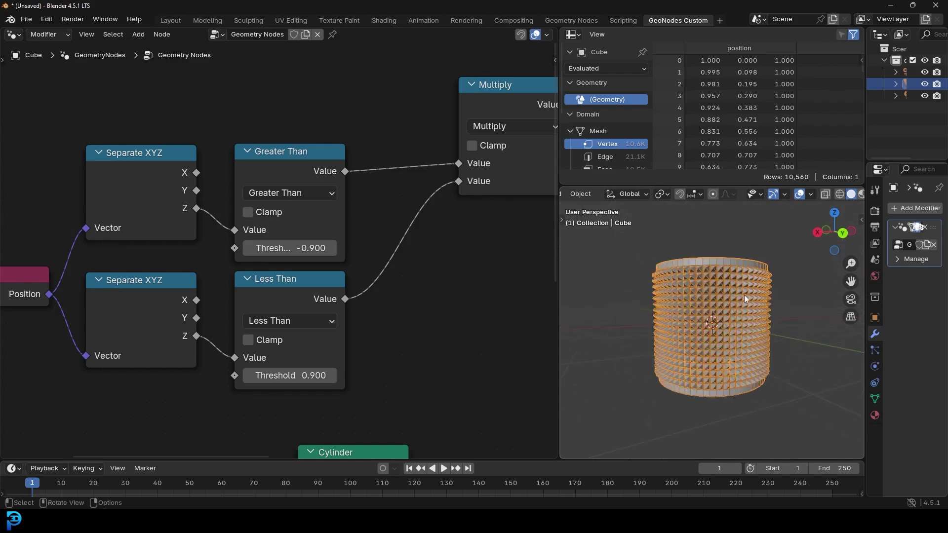
# Turn off the wireframe overlay in the 3D viewport and inspect the knurled cylinder.
pyautogui.click(811, 195)
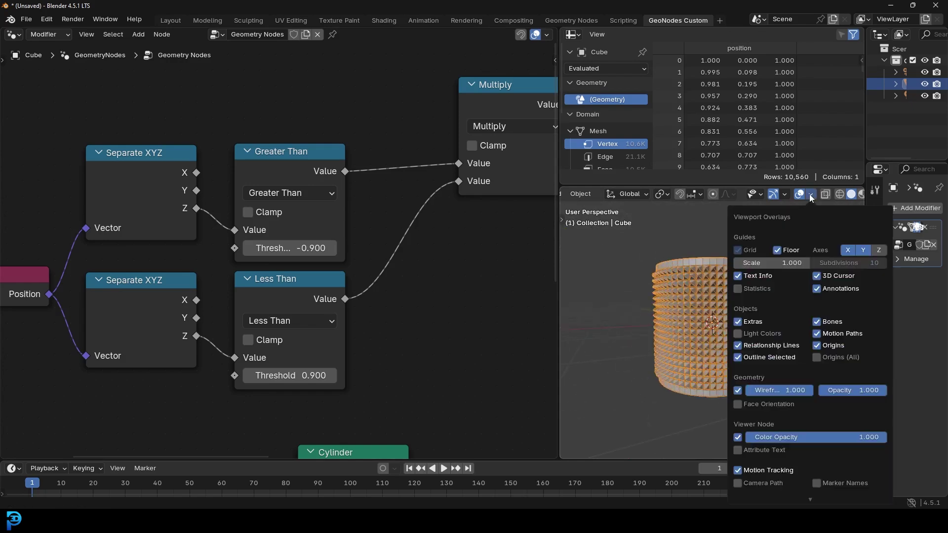
pyautogui.click(738, 390)
pyautogui.scroll(4, 716, 306)
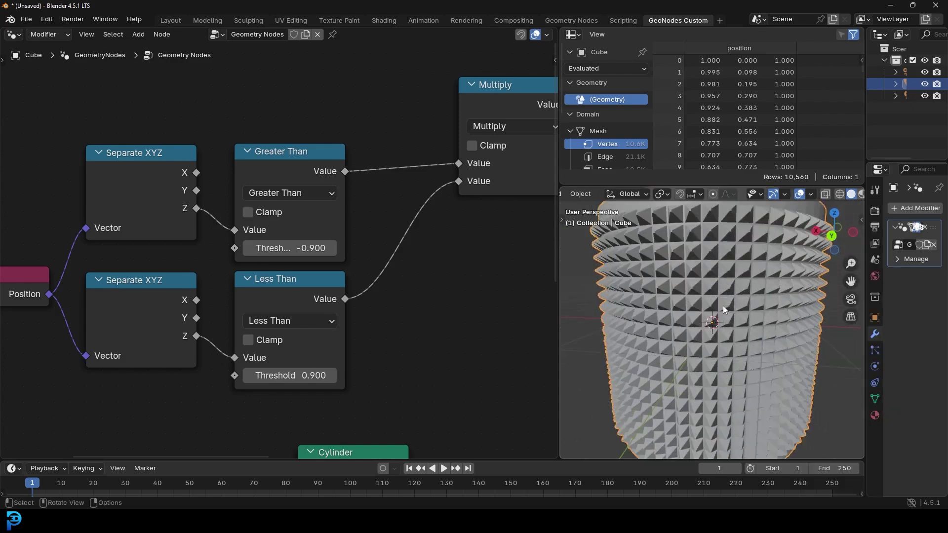
pyautogui.scroll(-3, 724, 310)
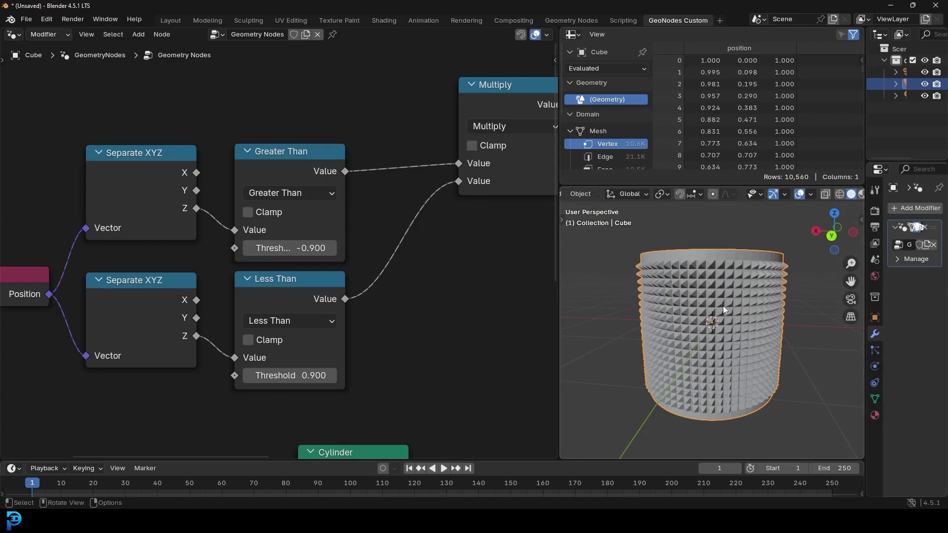